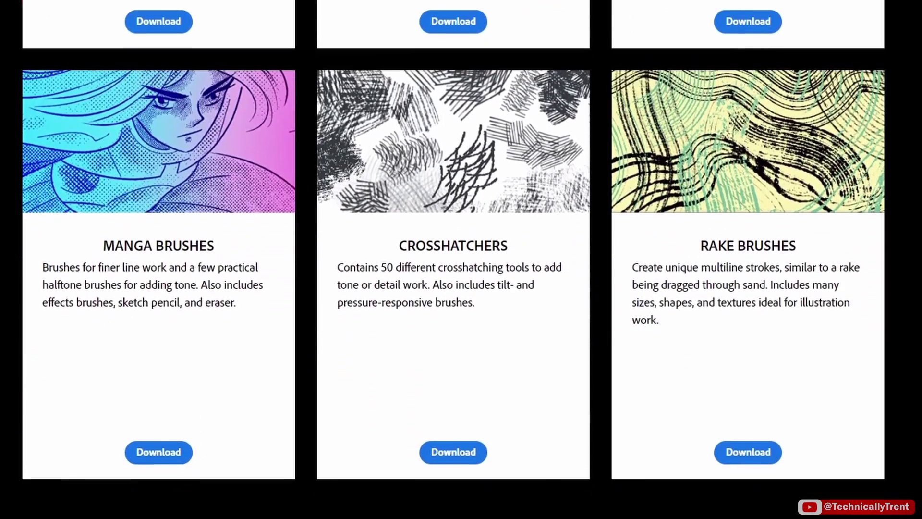
# Stamp flame dabs on the black canvas with the F_05 and F_09 fire brushes, then undo the last dab.
pyautogui.scroll(-7, 453, 282)
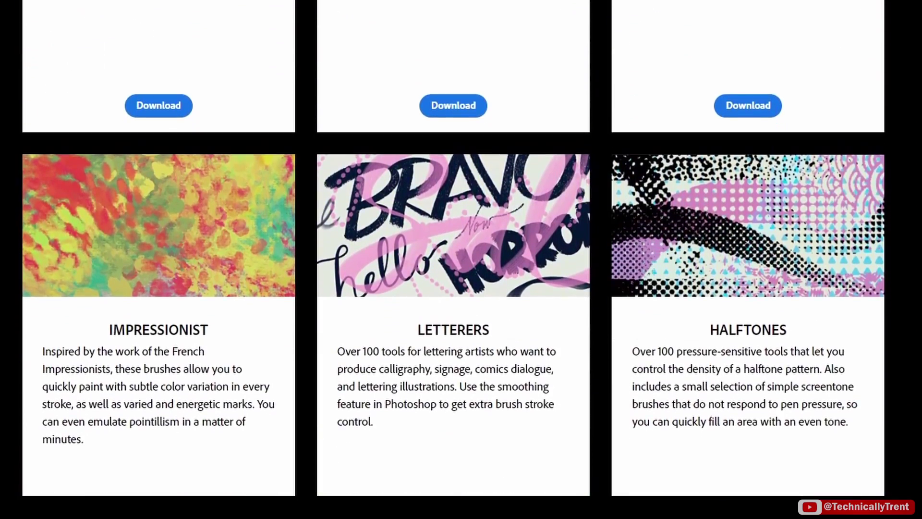
pyautogui.scroll(-4, 453, 283)
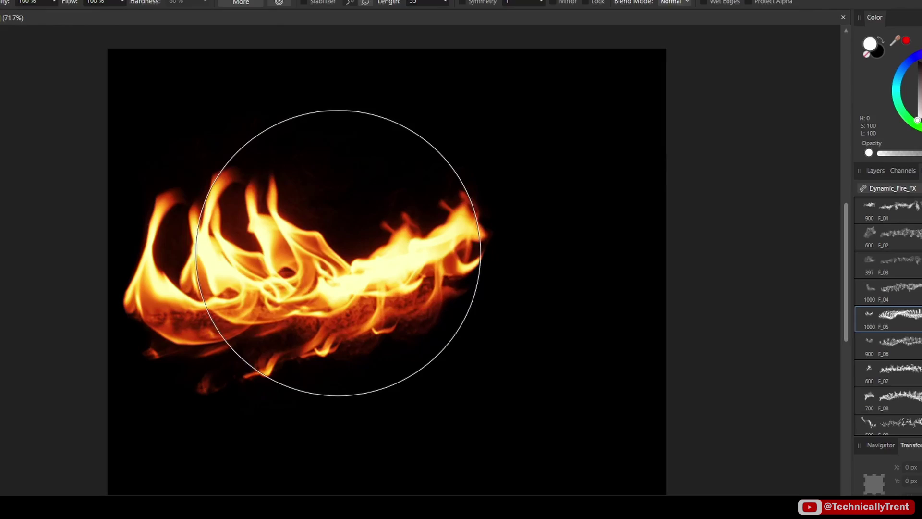
pyautogui.click(582, 150)
pyautogui.click(889, 423)
pyautogui.click(475, 208)
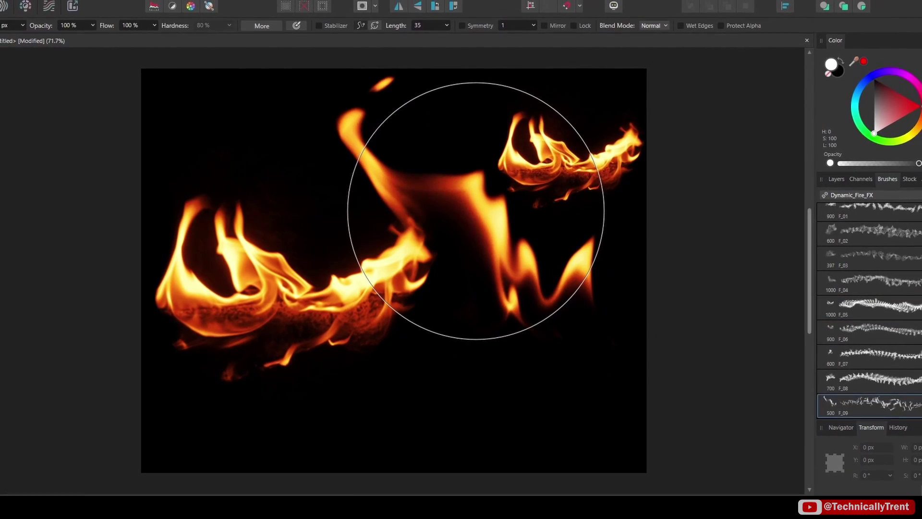
pyautogui.press('[')
pyautogui.press('[')
pyautogui.hotkey('ctrl', 'z')
pyautogui.hotkey('ctrl', 'z')
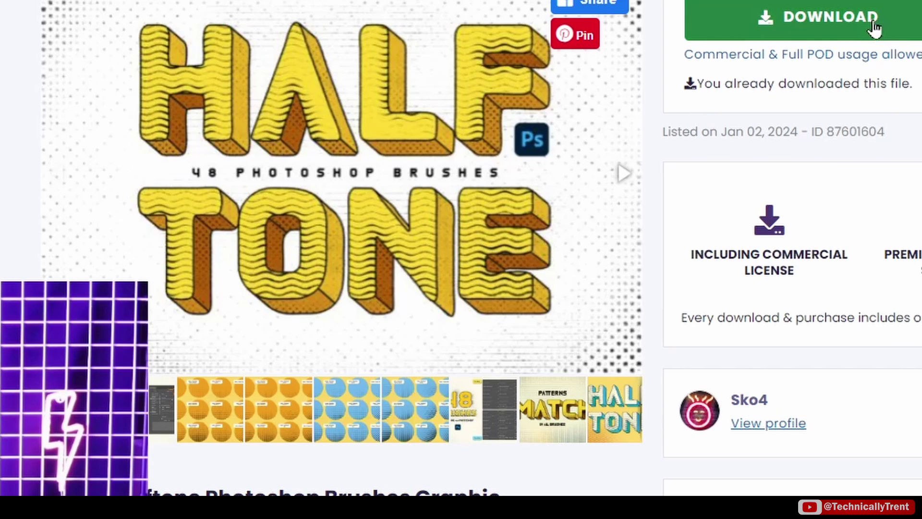
# Download the Halftone Photoshop Brushes zip and select its suggested file name in Save As.
pyautogui.click(873, 19)
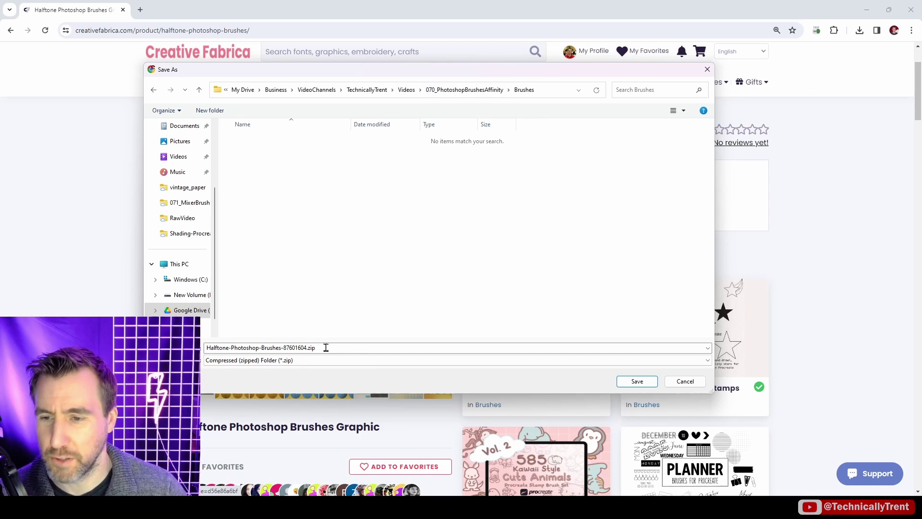
pyautogui.click(392, 348)
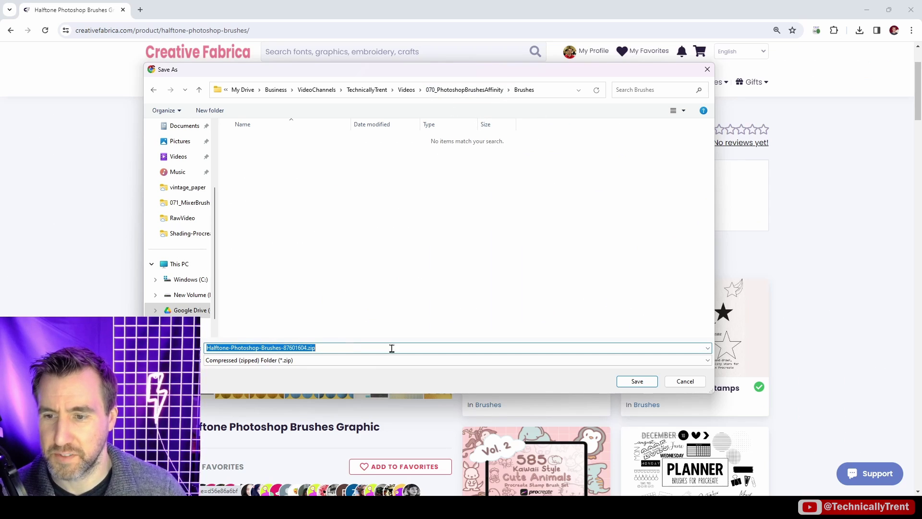
# Save the Halftone zip to the Brushes folder and extract it into a new folder.
pyautogui.click(635, 382)
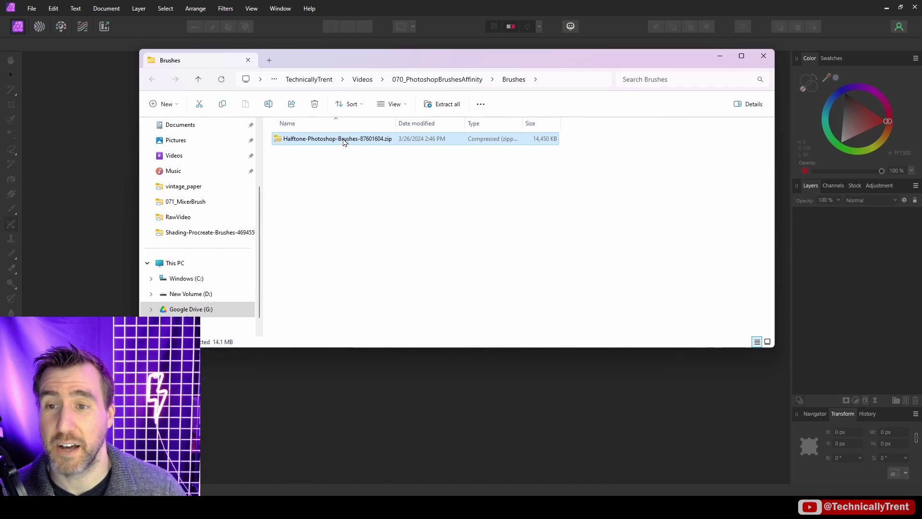
pyautogui.rightClick(345, 142)
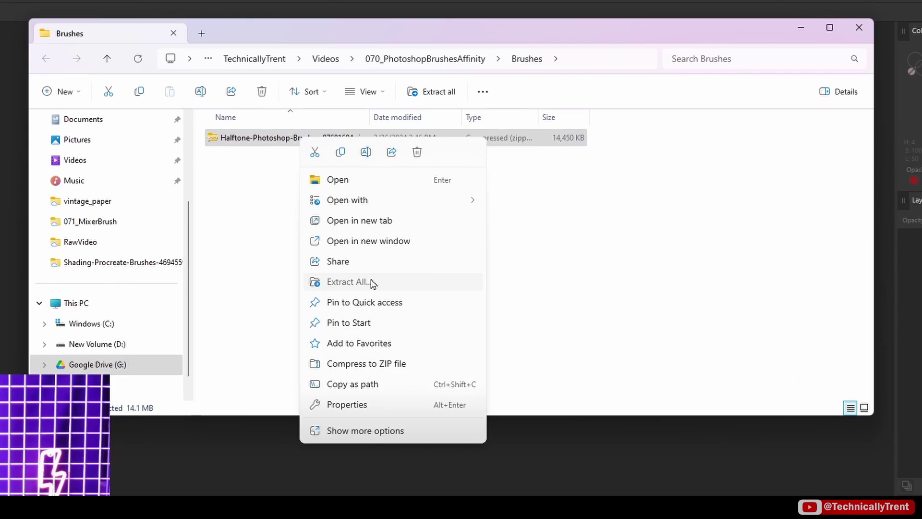
pyautogui.click(380, 247)
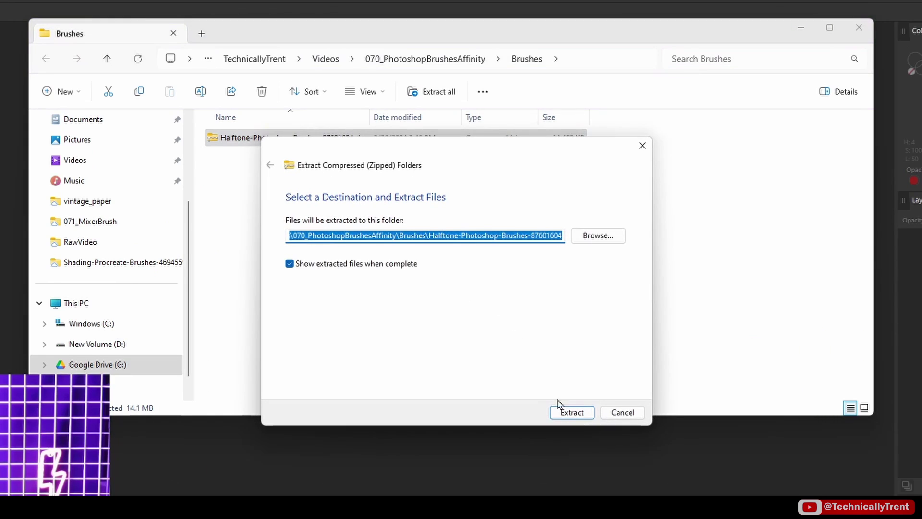
pyautogui.click(547, 340)
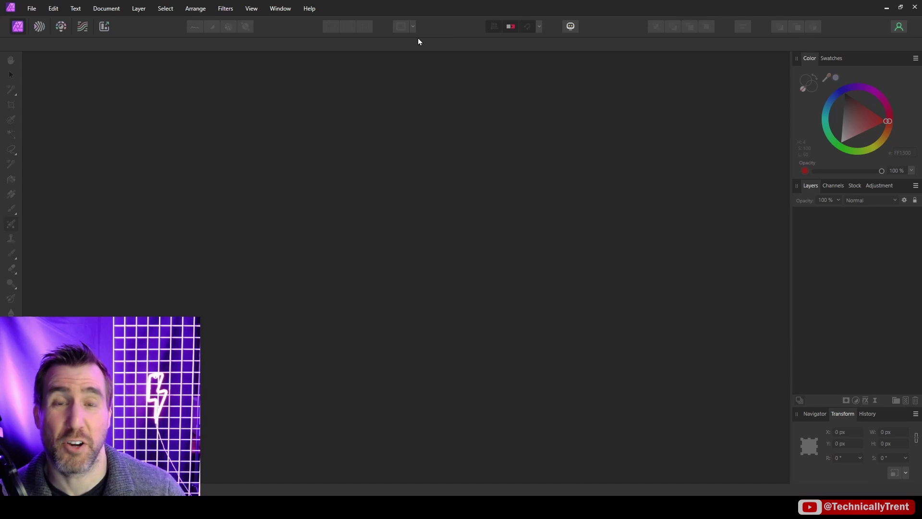
# Show the Brushes panel from the Window menu and nudge it slightly left.
pyautogui.click(283, 10)
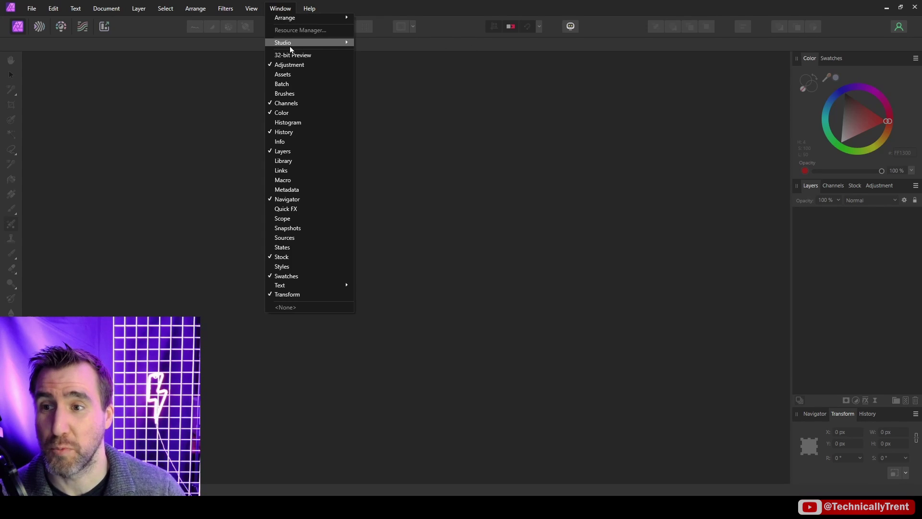
pyautogui.click(300, 94)
pyautogui.moveTo(688, 90); pyautogui.dragTo(671, 91)
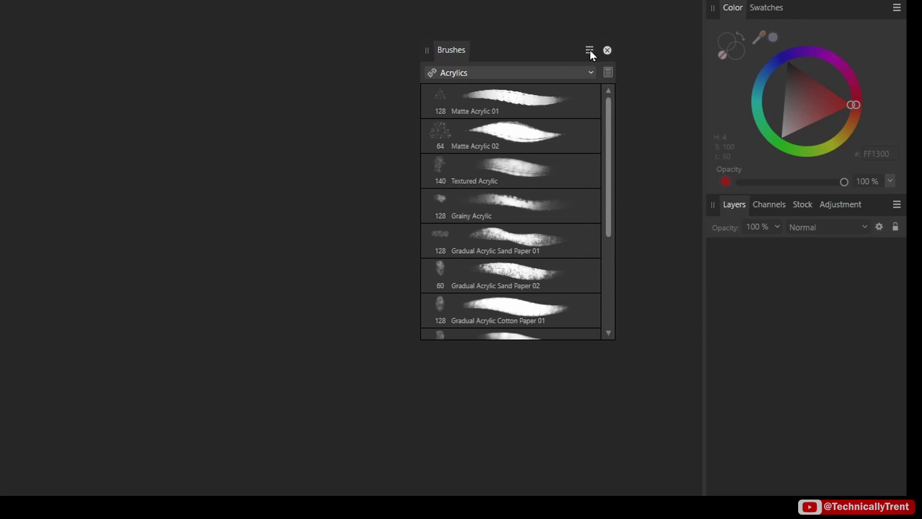
# Import Halftone Brushes [by Sko4].abr and select its new category in the Brushes panel.
pyautogui.click(590, 50)
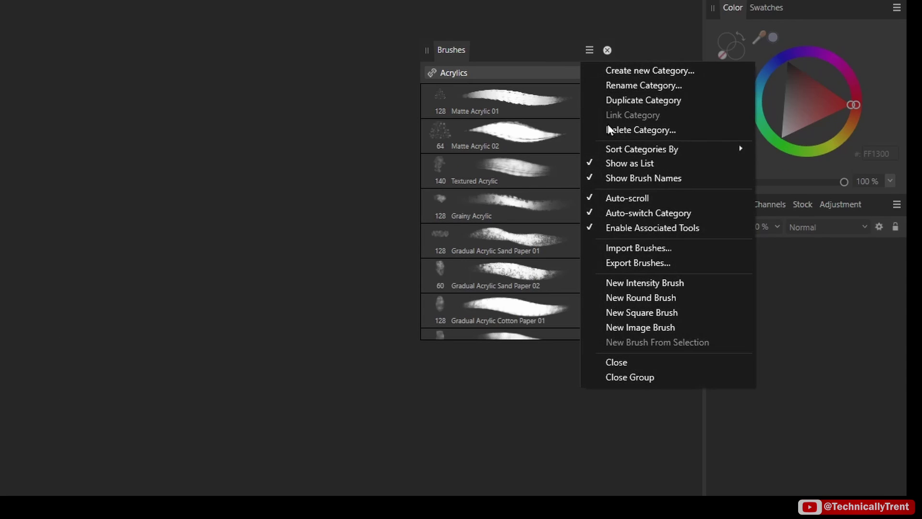
pyautogui.click(646, 248)
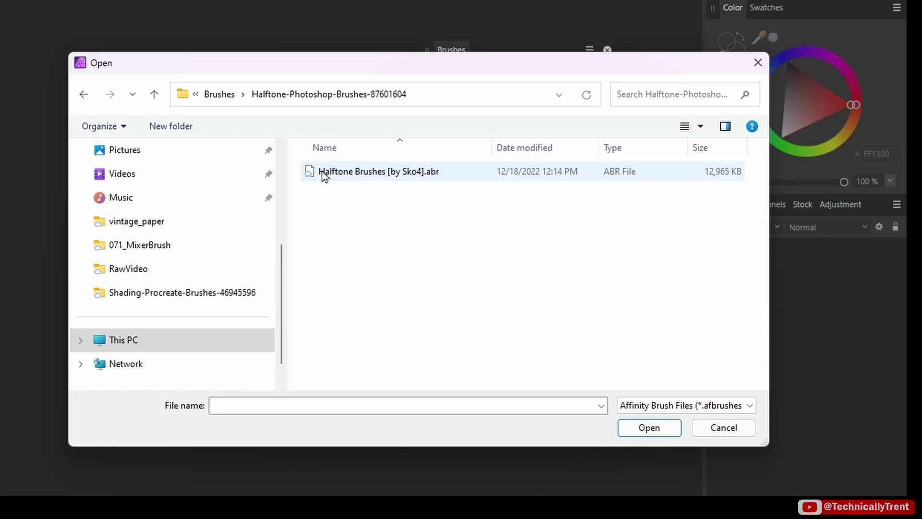
pyautogui.click(387, 174)
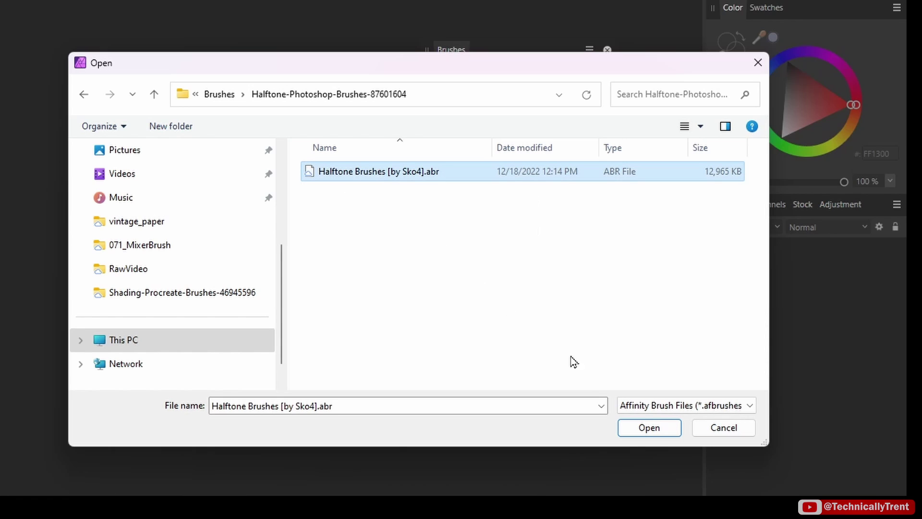
pyautogui.click(650, 427)
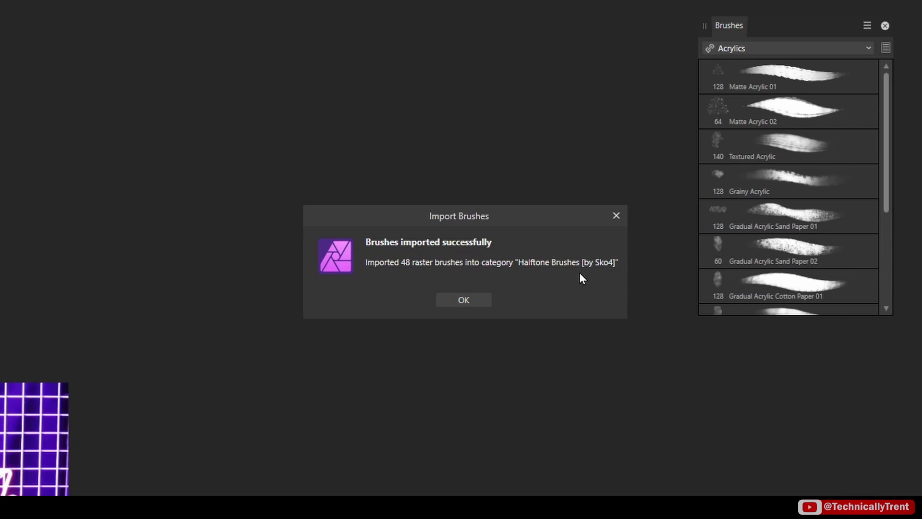
pyautogui.click(471, 300)
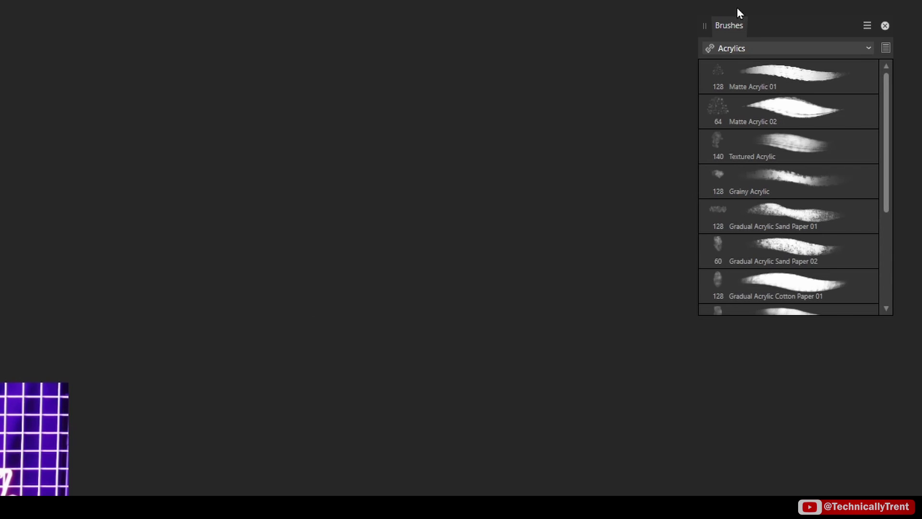
pyautogui.click(777, 48)
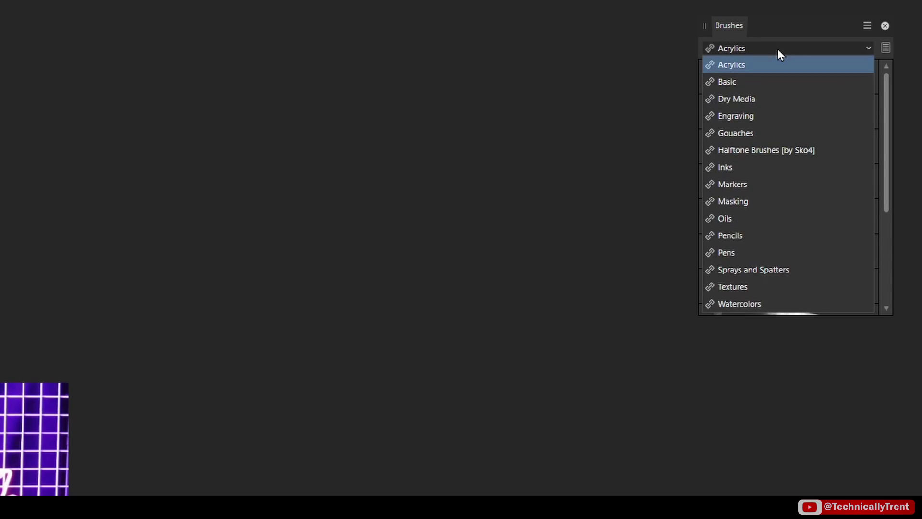
pyautogui.click(776, 150)
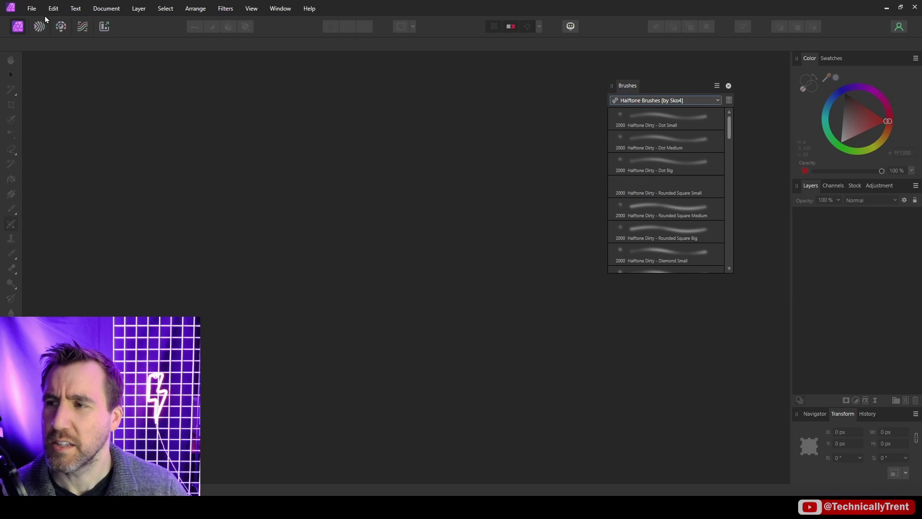
# Create a new 4000 × 4000 px document.
pyautogui.click(33, 8)
pyautogui.click(40, 29)
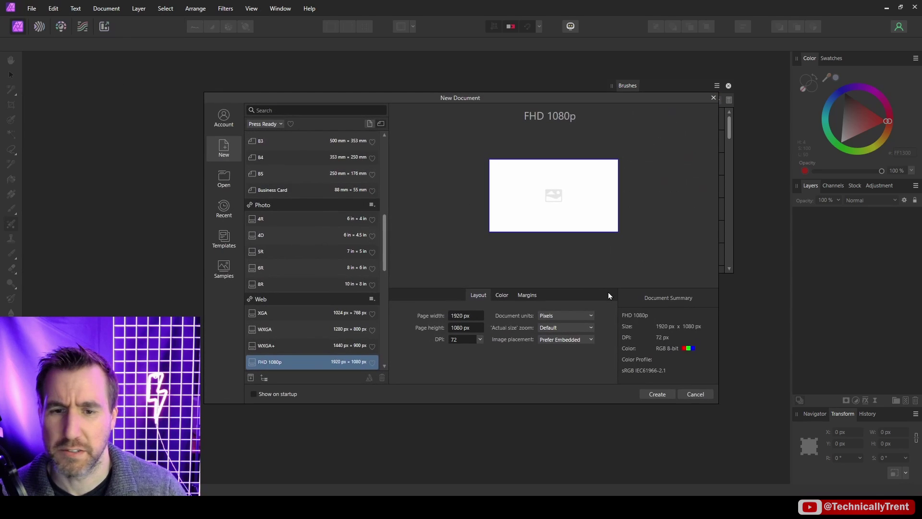
pyautogui.click(461, 315)
pyautogui.write('4000')
pyautogui.press('Tab')
pyautogui.write('4000')
pyautogui.press('Tab')
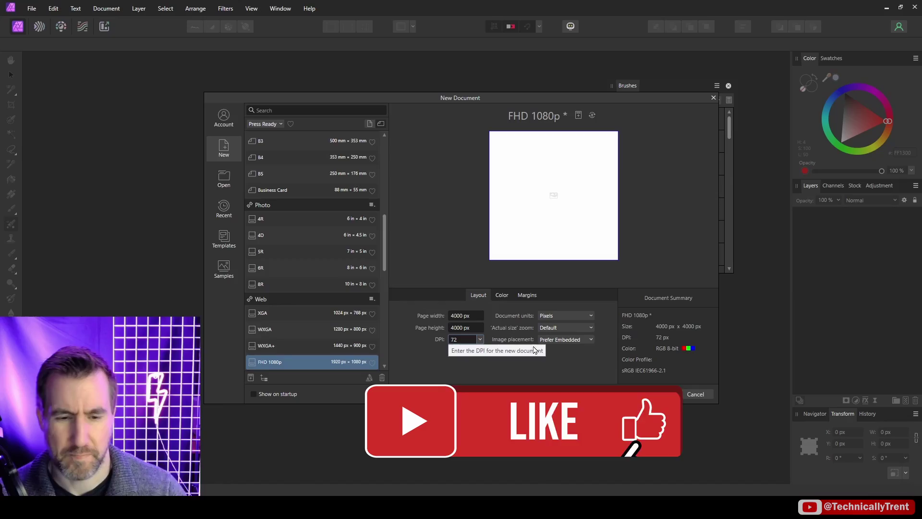
pyautogui.click(662, 393)
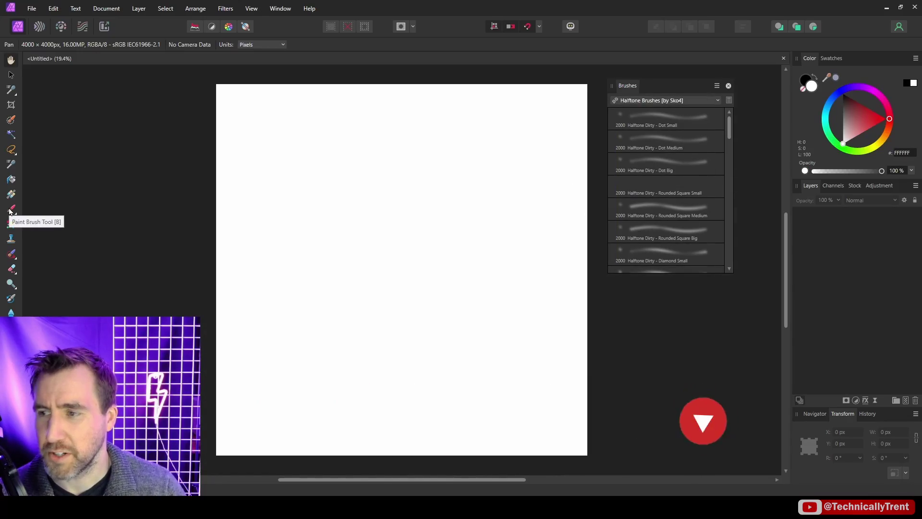
# Test-paint with the Halftone Dirty - Dot Small brush, then undo the painting.
pyautogui.click(9, 211)
pyautogui.click(655, 116)
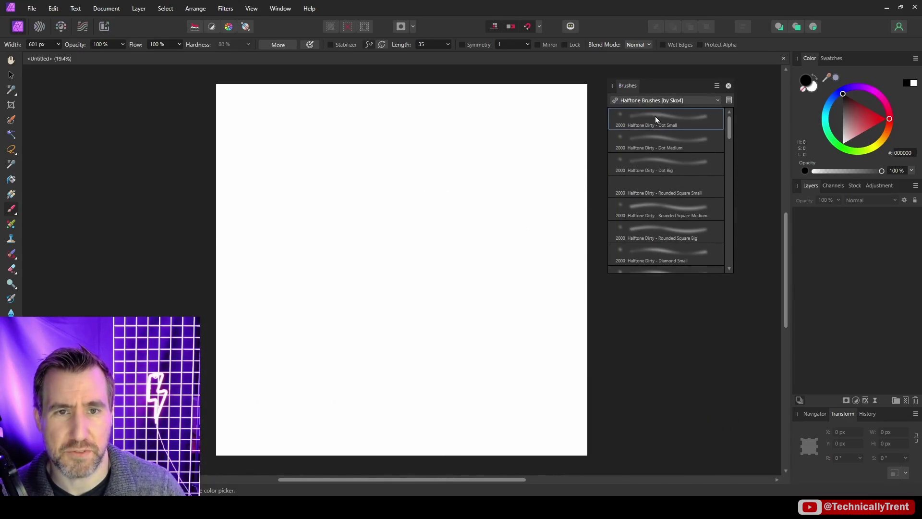
pyautogui.moveTo(477, 128); pyautogui.dragTo(480, 128)
pyautogui.moveTo(307, 212)
pyautogui.mouseDown()
pyautogui.moveTo(345, 226)
pyautogui.moveTo(364, 207)
pyautogui.mouseUp()
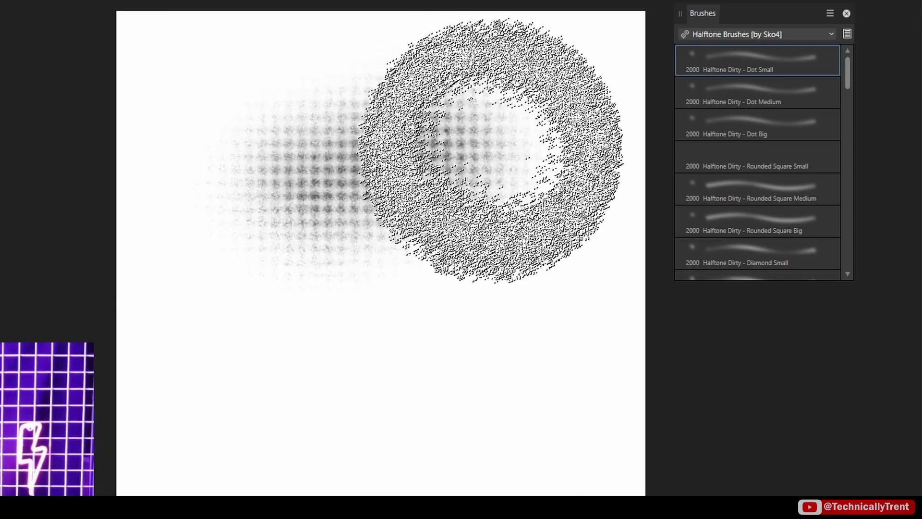
pyautogui.moveTo(490, 149)
pyautogui.mouseDown()
pyautogui.moveTo(524, 154)
pyautogui.moveTo(242, 288)
pyautogui.moveTo(509, 221)
pyautogui.moveTo(478, 257)
pyautogui.moveTo(463, 298)
pyautogui.moveTo(366, 169)
pyautogui.moveTo(335, 247)
pyautogui.mouseUp()
pyautogui.hotkey('ctrl', 'z')
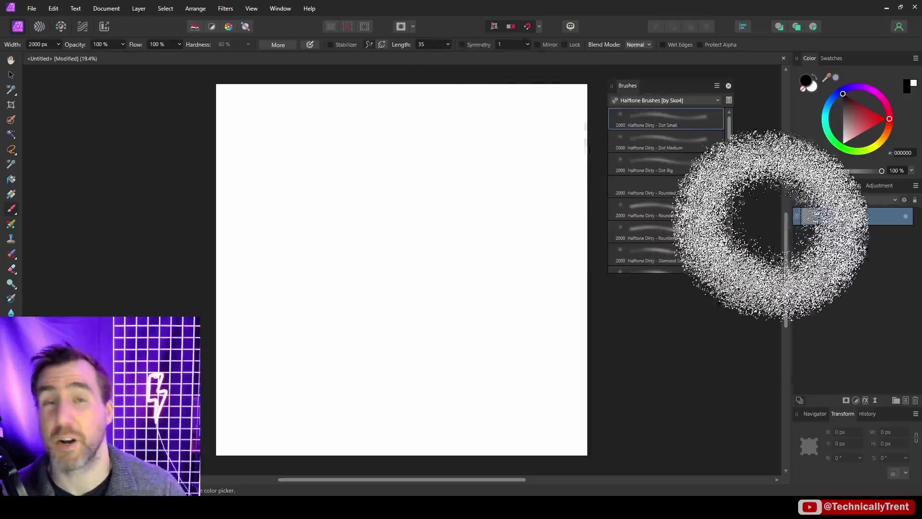
# Drop Dot Small's Texture Scale to 35 %, then paint a wavy halftone stroke across the canvas.
pyautogui.doubleClick(666, 120)
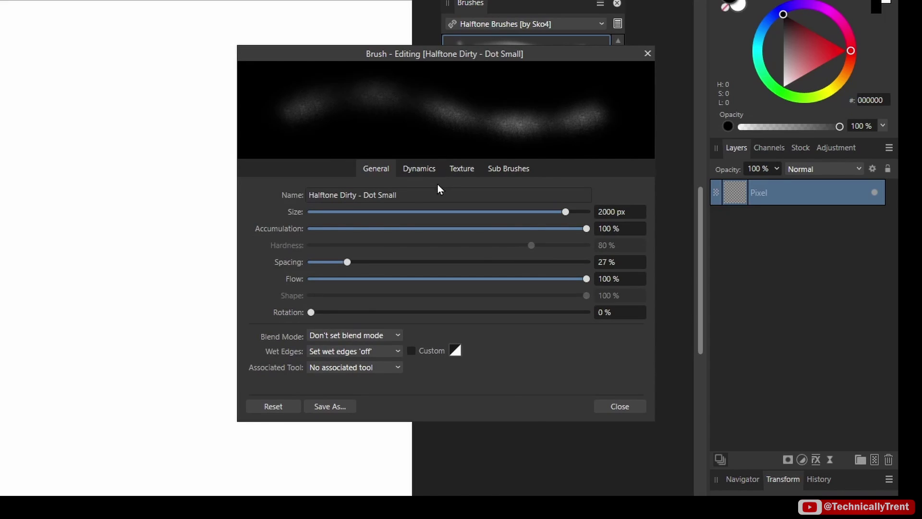
pyautogui.click(467, 171)
pyautogui.moveTo(453, 309); pyautogui.dragTo(431, 310)
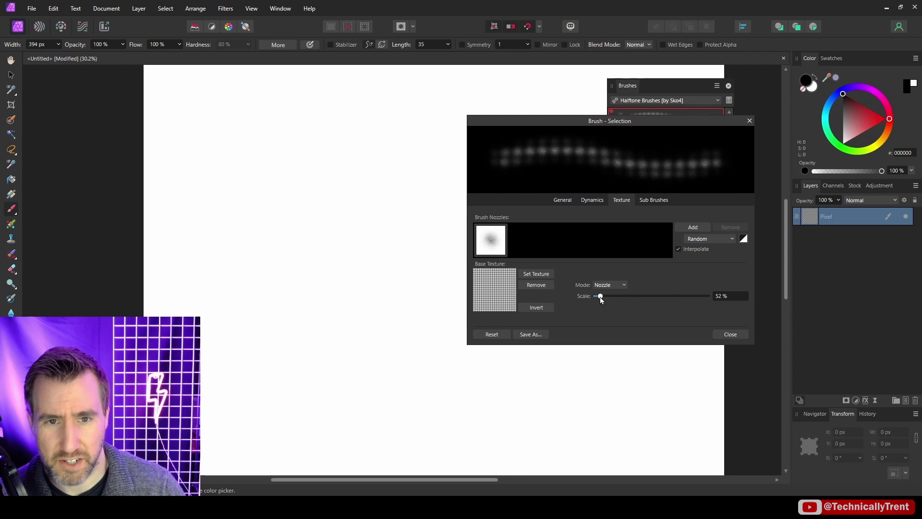
pyautogui.moveTo(600, 297); pyautogui.dragTo(598, 297)
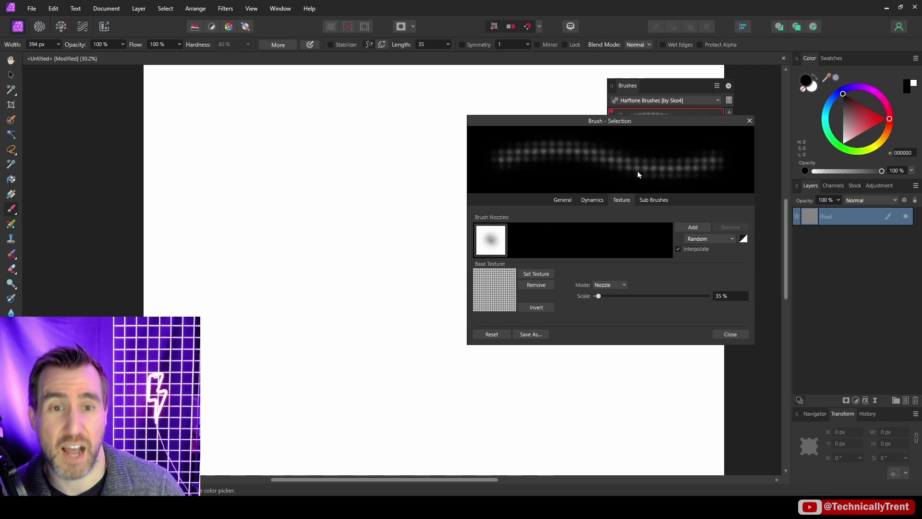
pyautogui.moveTo(249, 259)
pyautogui.mouseDown()
pyautogui.moveTo(315, 247)
pyautogui.moveTo(380, 251)
pyautogui.mouseUp()
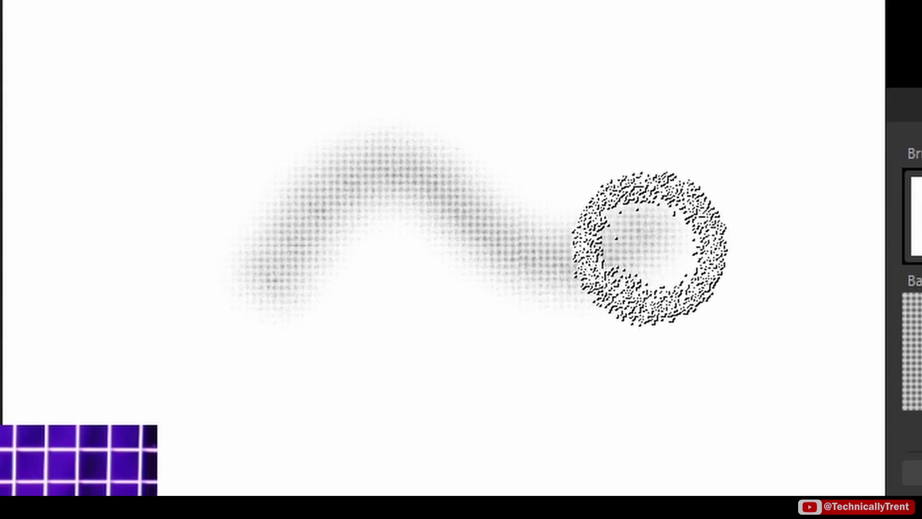
pyautogui.moveTo(650, 249)
pyautogui.mouseDown()
pyautogui.moveTo(534, 231)
pyautogui.moveTo(430, 188)
pyautogui.moveTo(289, 232)
pyautogui.moveTo(302, 217)
pyautogui.moveTo(429, 197)
pyautogui.moveTo(602, 273)
pyautogui.moveTo(677, 192)
pyautogui.moveTo(582, 264)
pyautogui.moveTo(442, 196)
pyautogui.moveTo(279, 256)
pyautogui.mouseUp()
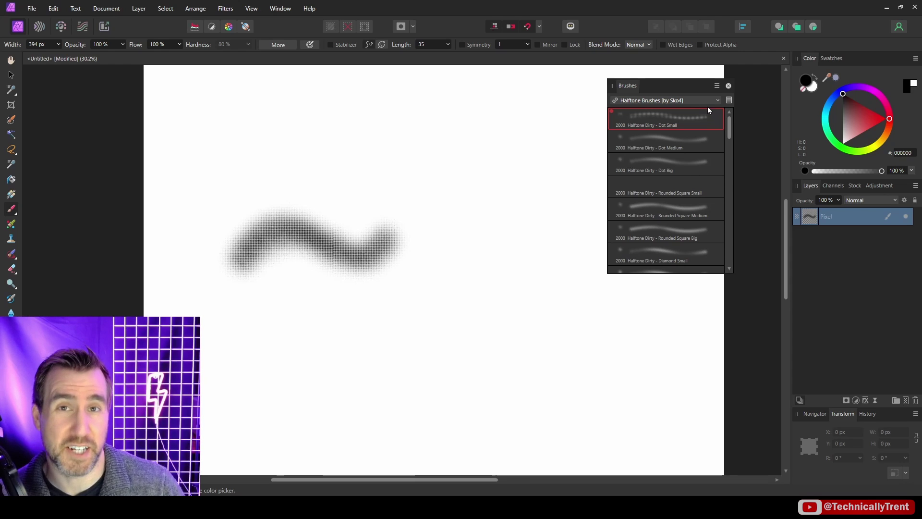
# Delete the Halftone Brushes [by Sko4] category from the Brushes panel menu.
pyautogui.click(680, 99)
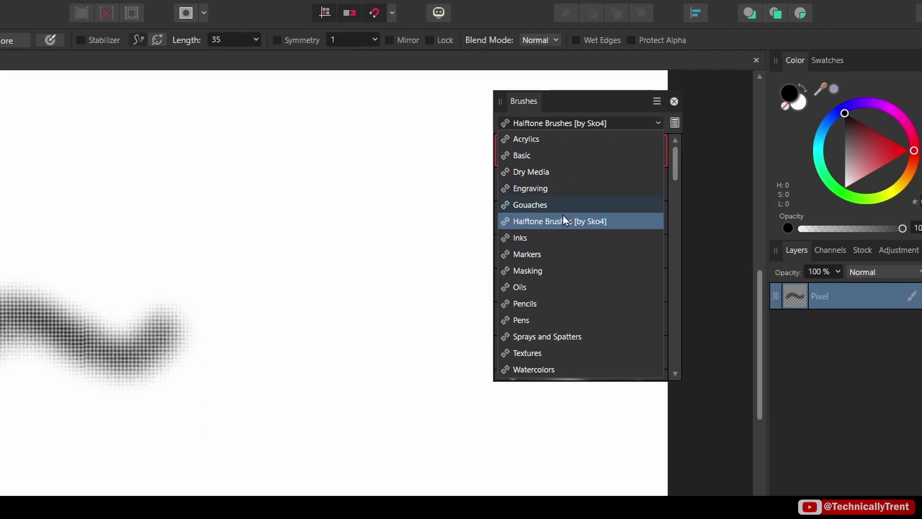
pyautogui.click(563, 220)
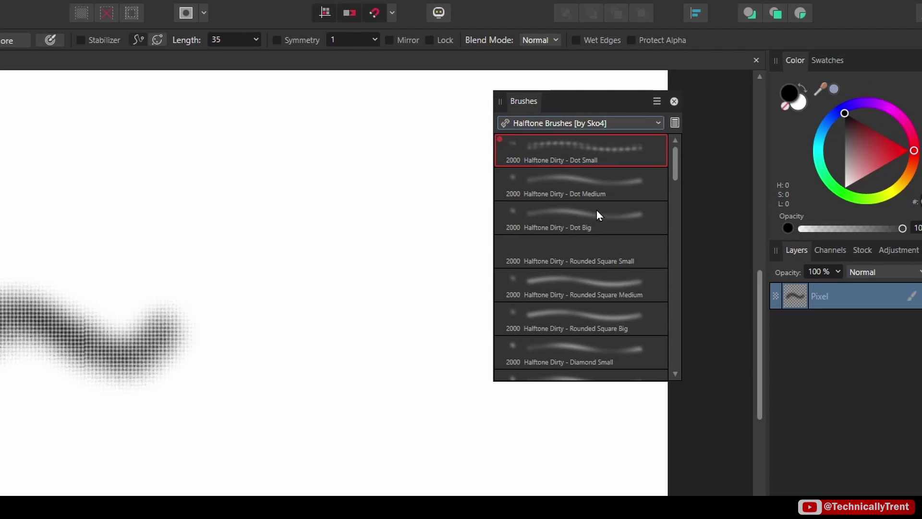
pyautogui.click(657, 101)
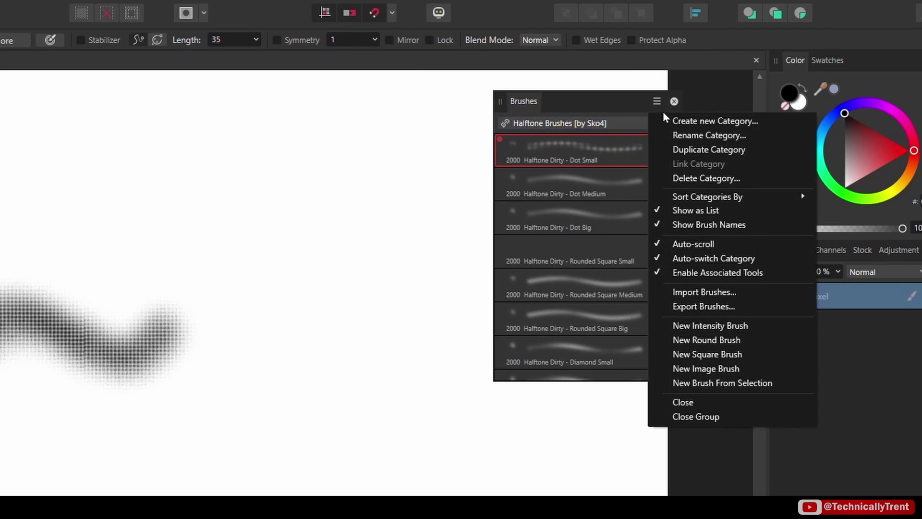
pyautogui.click(719, 180)
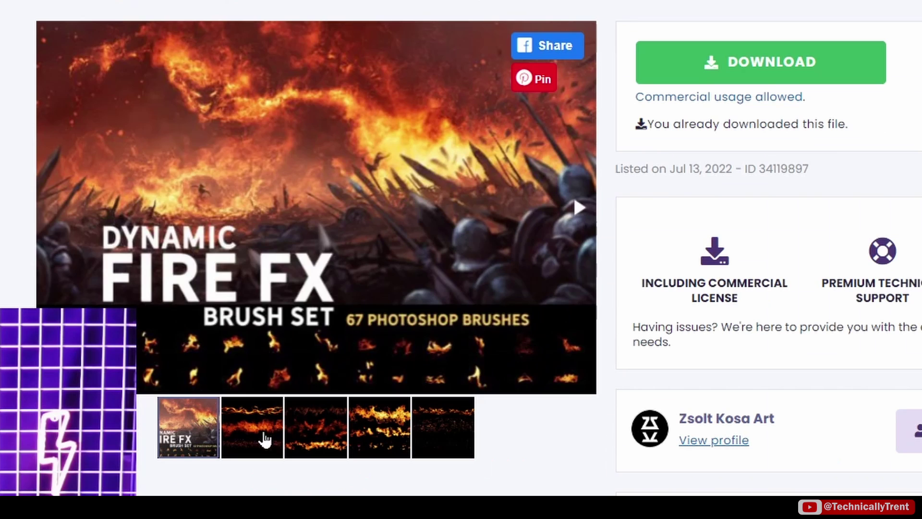
# Browse the second through fifth Dynamic Fire FX preview images in the gallery.
pyautogui.click(270, 387)
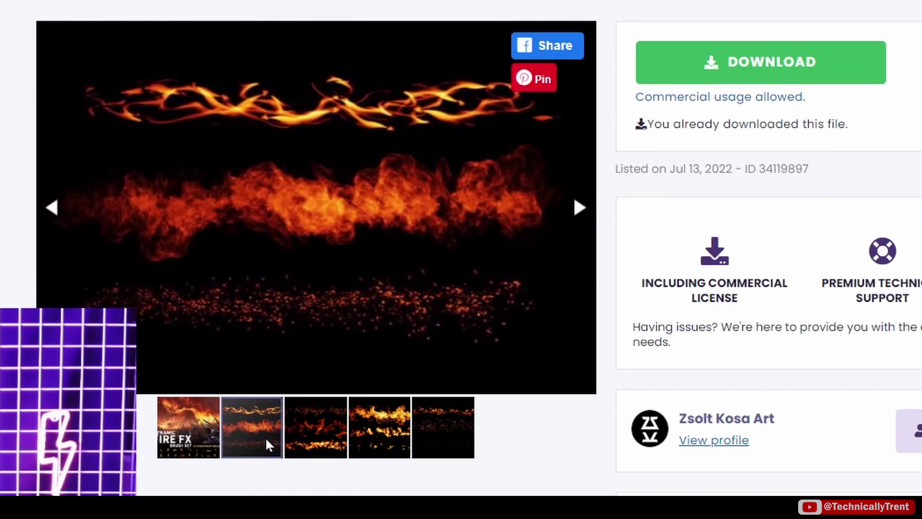
pyautogui.click(330, 450)
pyautogui.click(375, 437)
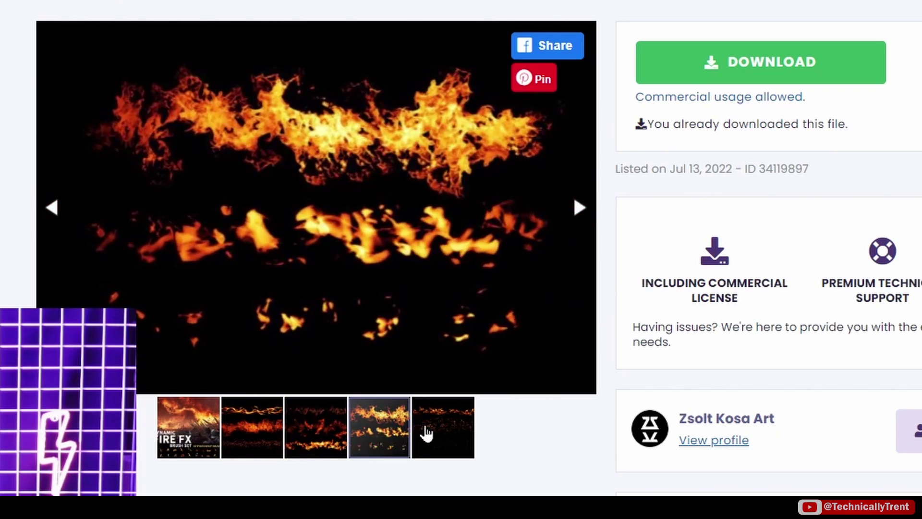
pyautogui.click(426, 429)
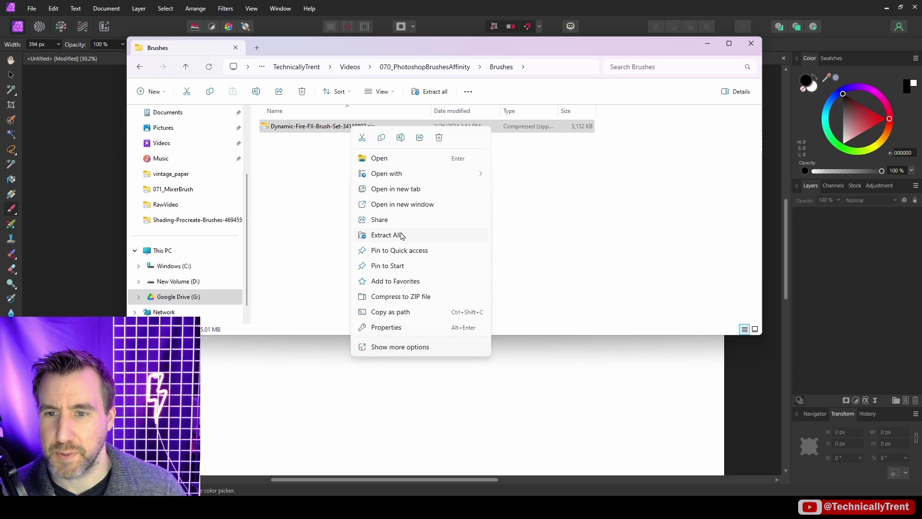
# Extract the Dynamic Fire FX zip and drag Dynamic_Fire_FX.abr into Affinity Photo.
pyautogui.click(401, 235)
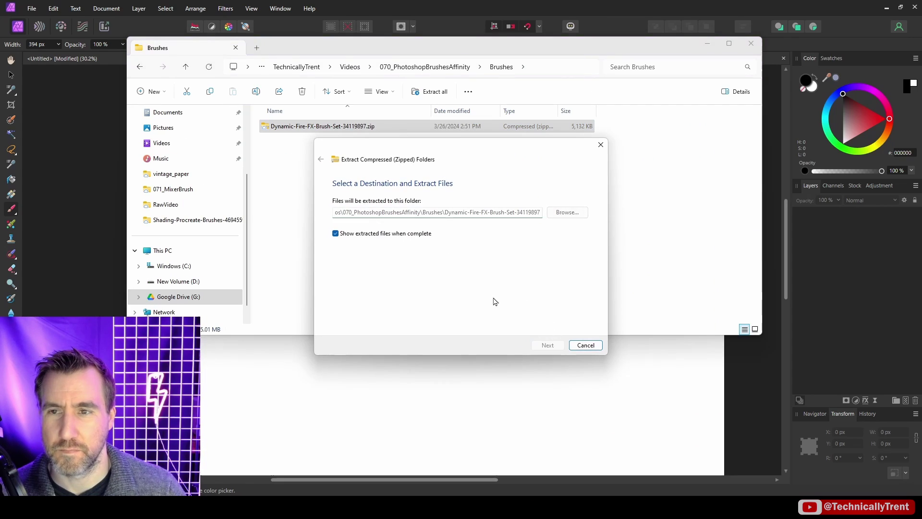
pyautogui.click(539, 339)
pyautogui.click(284, 165)
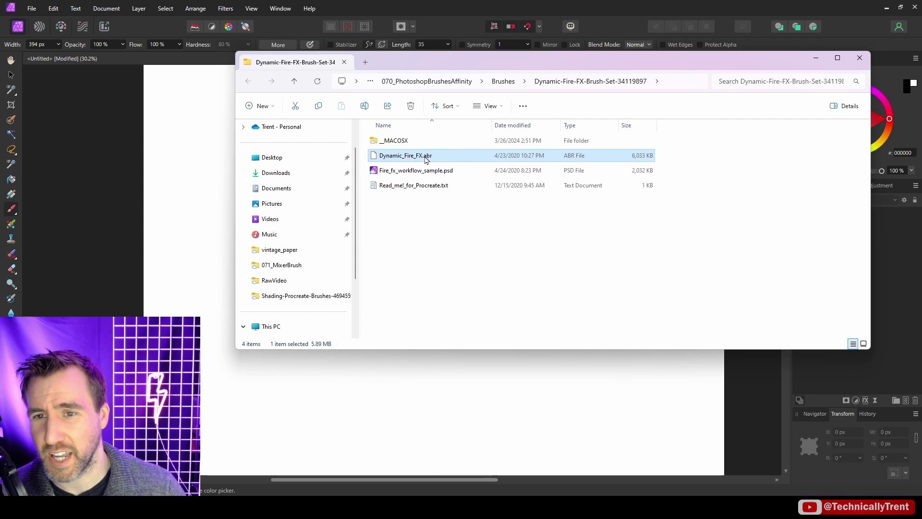
pyautogui.moveTo(425, 160)
pyautogui.mouseDown()
pyautogui.moveTo(331, 106)
pyautogui.moveTo(196, 103)
pyautogui.moveTo(184, 115)
pyautogui.mouseUp()
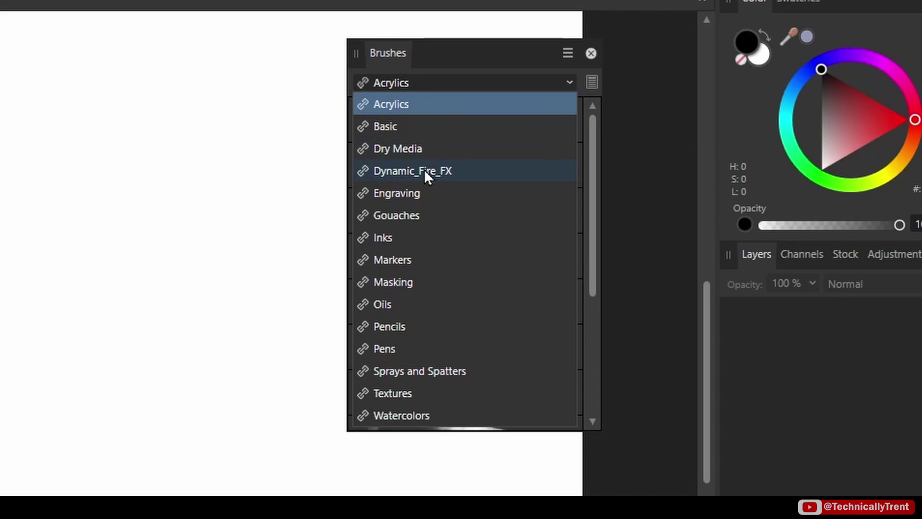
# Select the Dynamic_Fire_FX brush category and greatly enlarge the brush width.
pyautogui.click(424, 171)
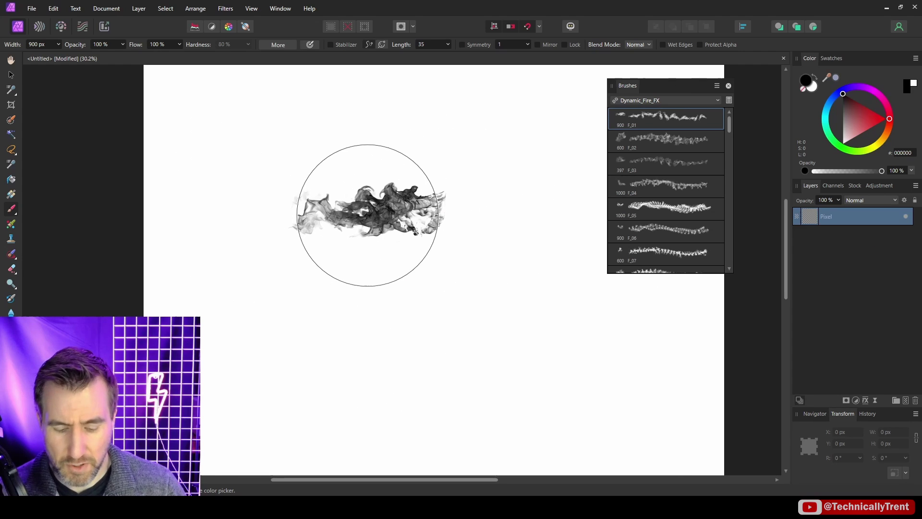
pyautogui.moveTo(368, 215)
pyautogui.mouseDown()
pyautogui.moveTo(370, 205)
pyautogui.moveTo(448, 206)
pyautogui.moveTo(259, 403)
pyautogui.mouseUp()
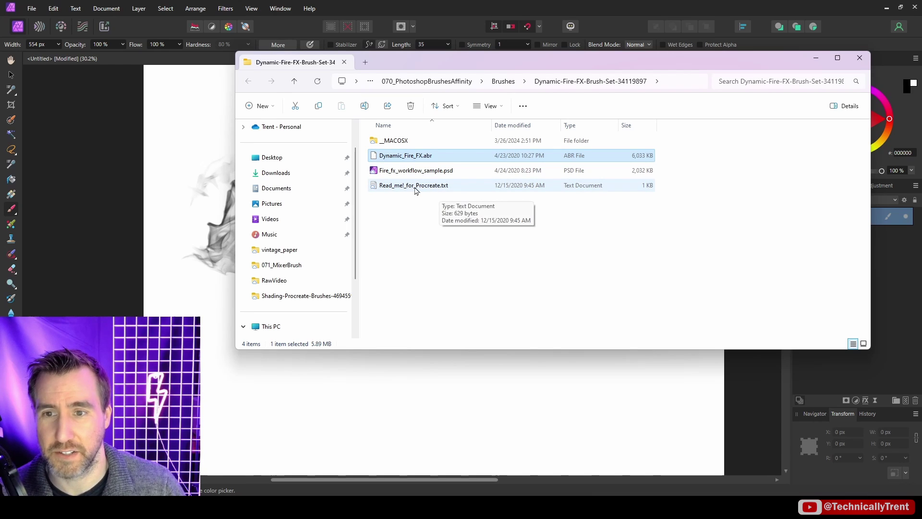
# Open Read_me!_for_Procreate.txt in Notepad and highlight its step about naming the layer.
pyautogui.doubleClick(415, 186)
pyautogui.moveTo(358, 70); pyautogui.dragTo(439, 72)
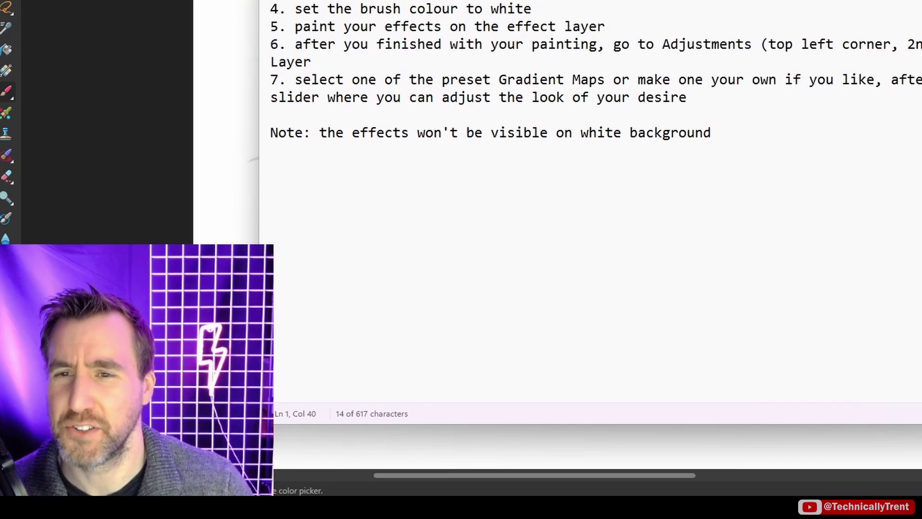
pyautogui.moveTo(441, 150); pyautogui.dragTo(55, 154)
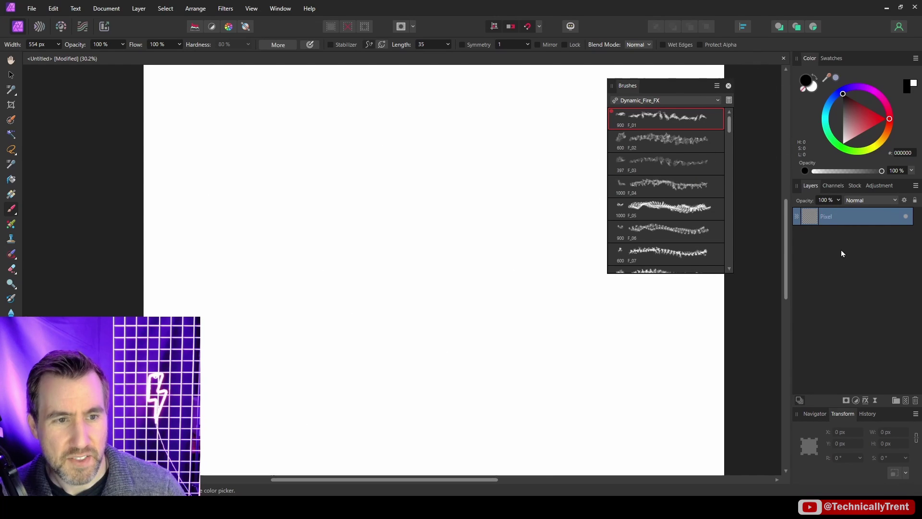
# Rename the pixel layer to Effect and undo the stray fire dab.
pyautogui.write('ct')
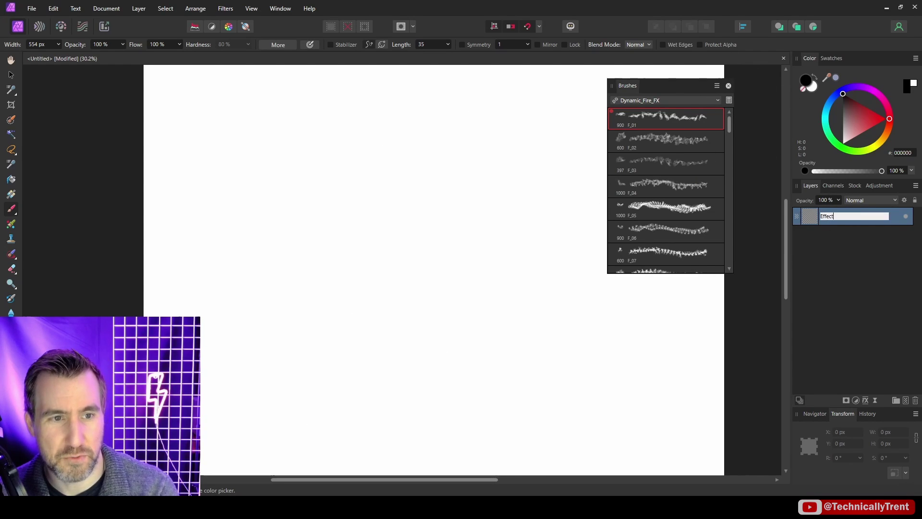
pyautogui.press('Return')
pyautogui.click(571, 439)
pyautogui.hotkey('alt', 'Tab')
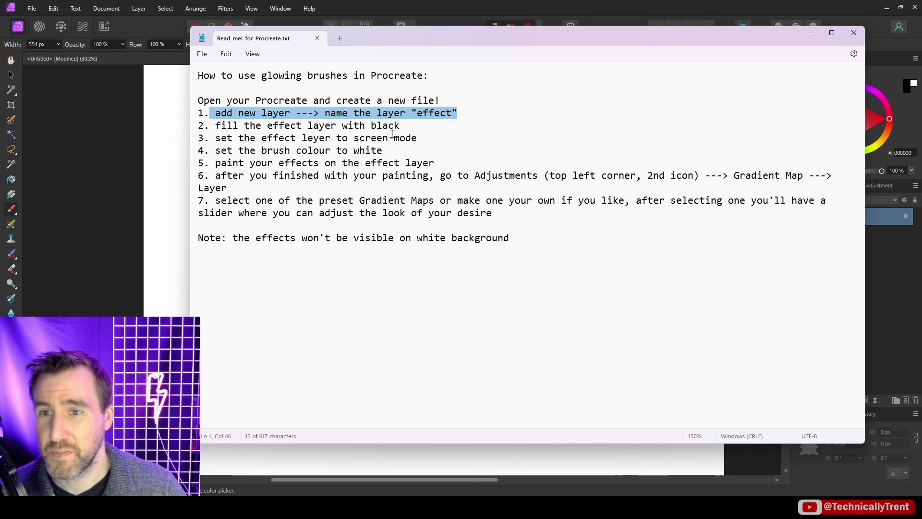
pyautogui.hotkey('alt', 'Tab')
pyautogui.hotkey('ctrl', 'z')
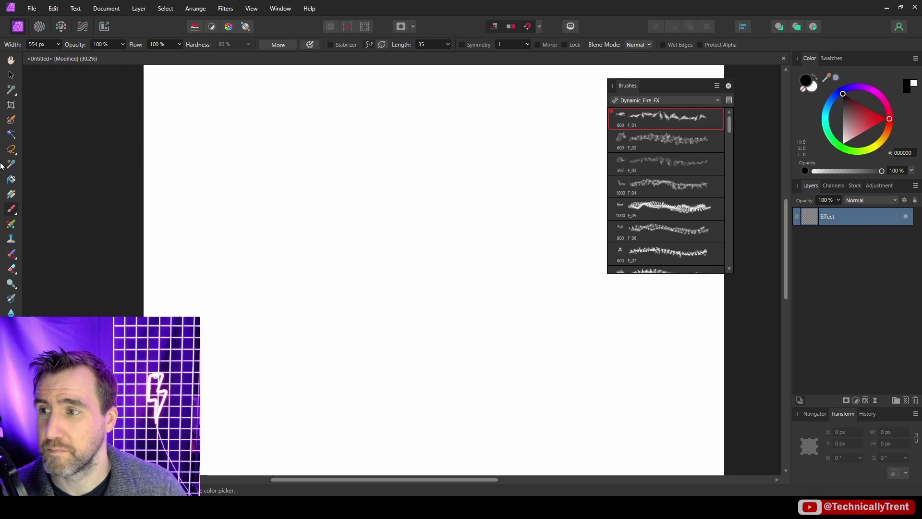
# Flood-fill the Effect layer with black.
pyautogui.click(11, 179)
pyautogui.click(844, 120)
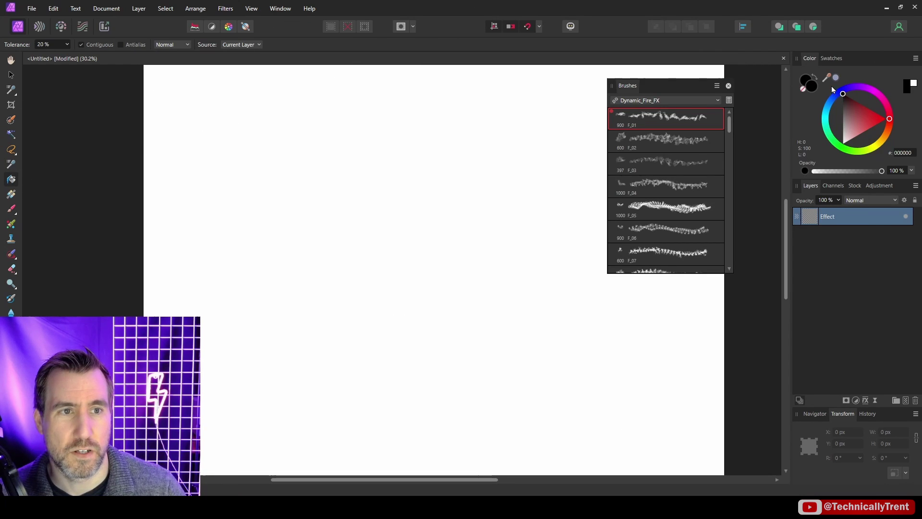
pyautogui.click(366, 200)
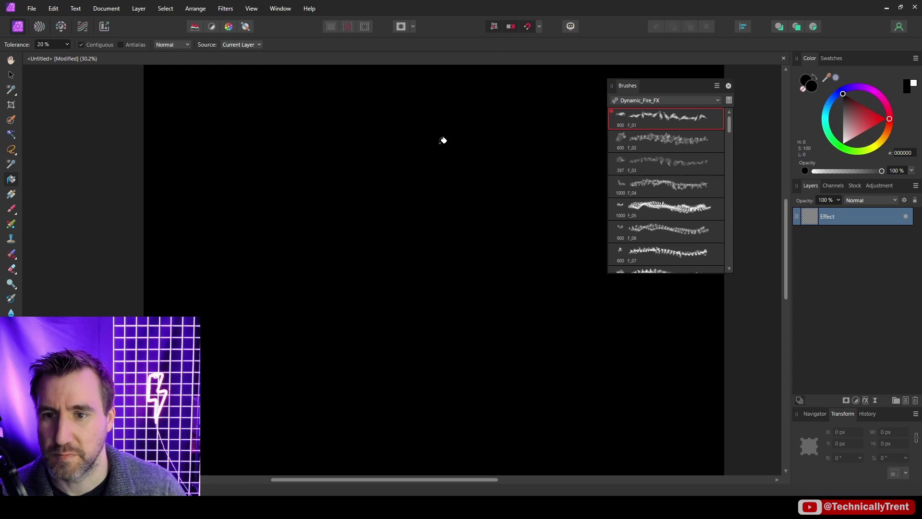
# Following the read-me's screen-mode step, change the Effect layer blend mode from Normal to Screen.
pyautogui.hotkey('alt', 'Tab')
pyautogui.moveTo(417, 138); pyautogui.dragTo(214, 140)
pyautogui.click(480, 14)
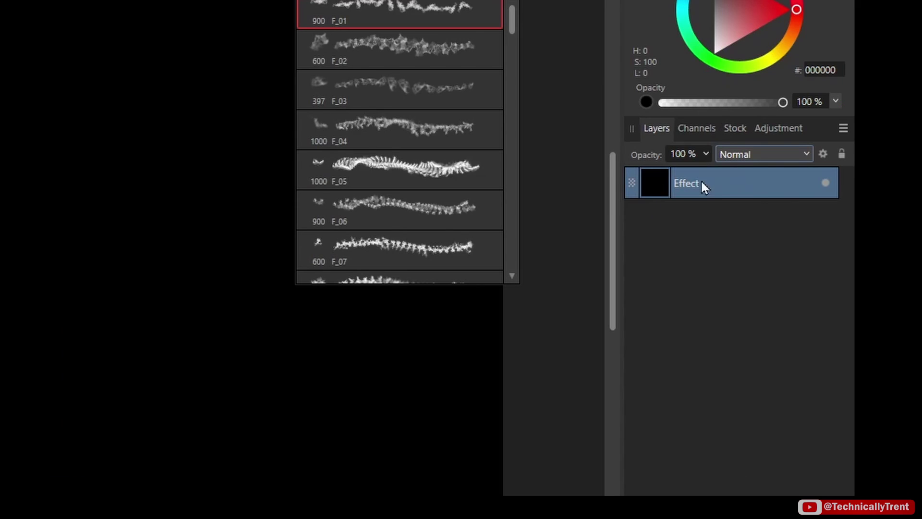
pyautogui.click(748, 154)
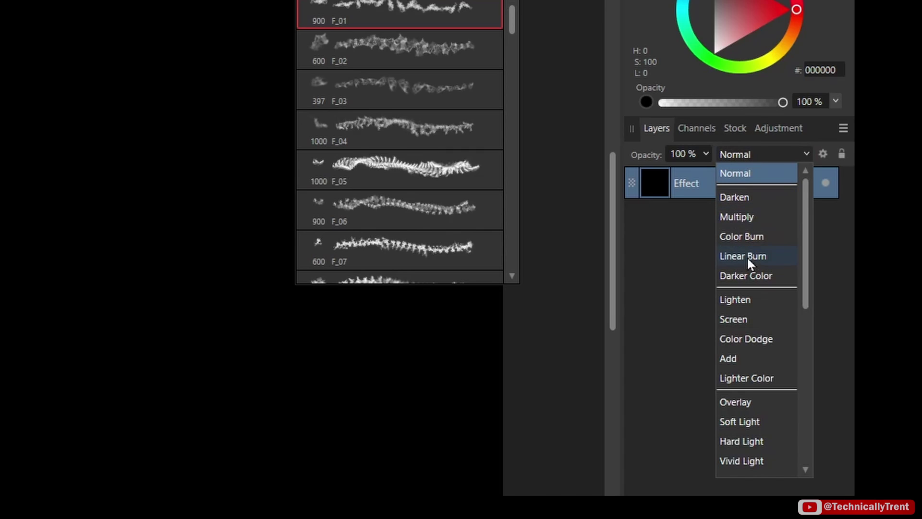
pyautogui.click(753, 318)
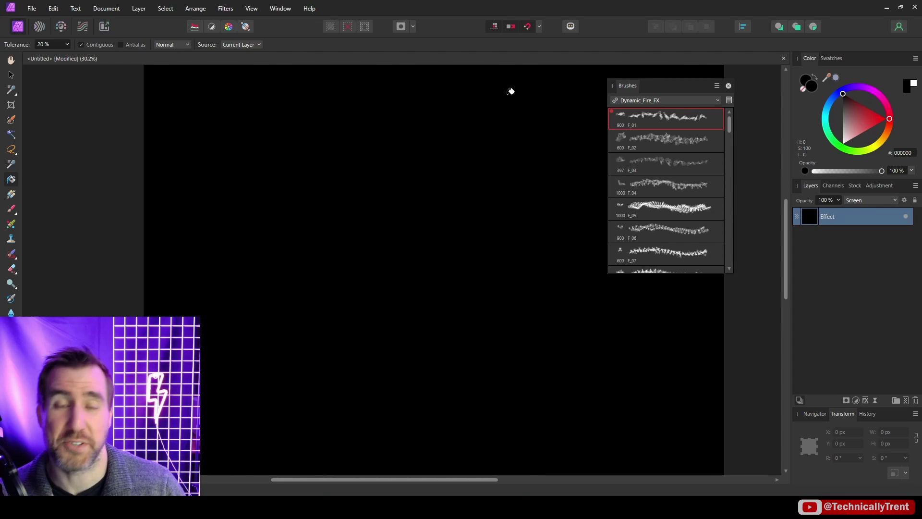
# Switch to the Paint Brush tool with the white fire brush.
pyautogui.hotkey('alt', 'Tab')
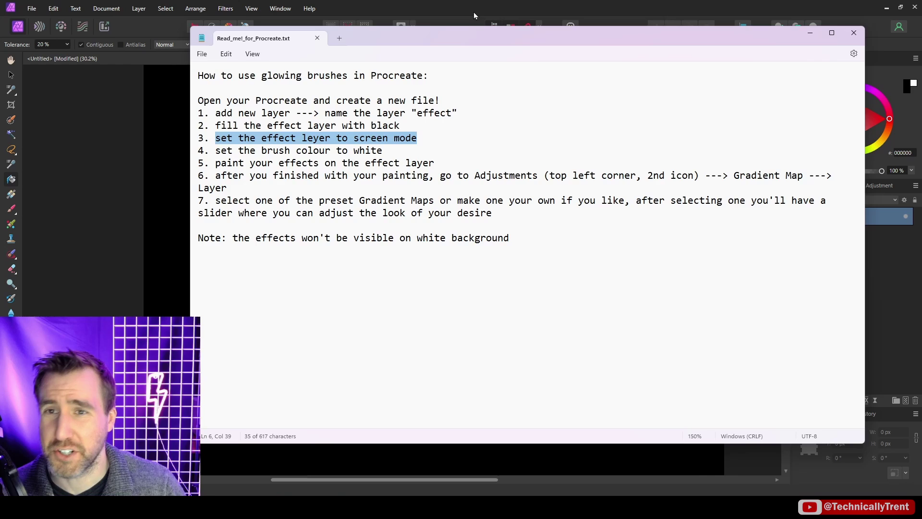
pyautogui.hotkey('alt', 'Tab')
pyautogui.click(10, 211)
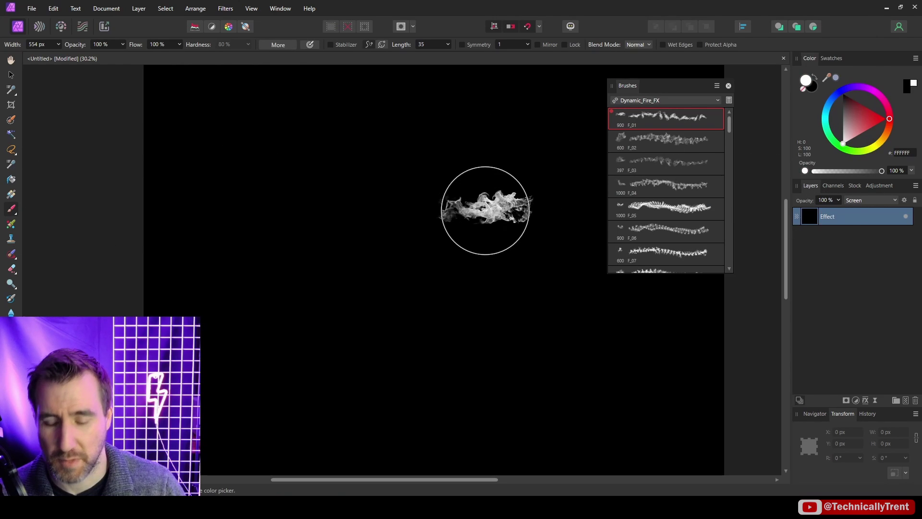
pyautogui.hotkey('alt', 'Tab')
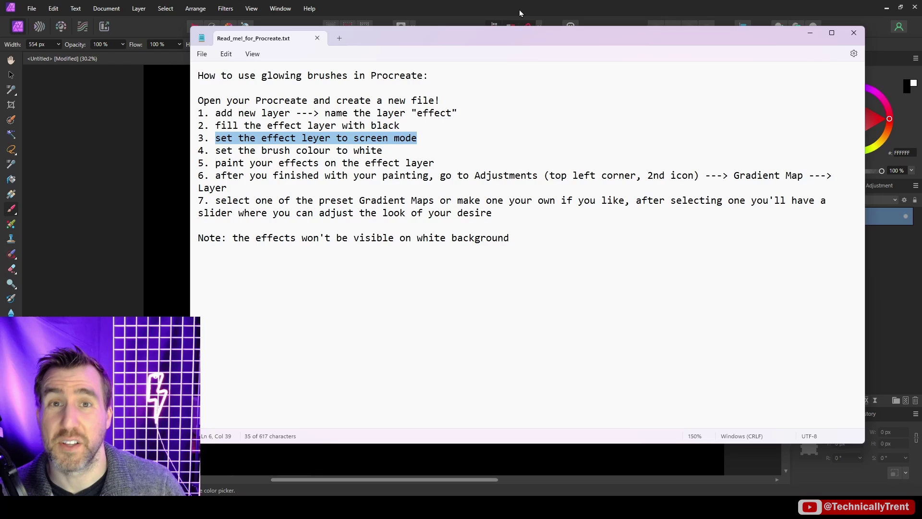
pyautogui.hotkey('alt', 'Tab')
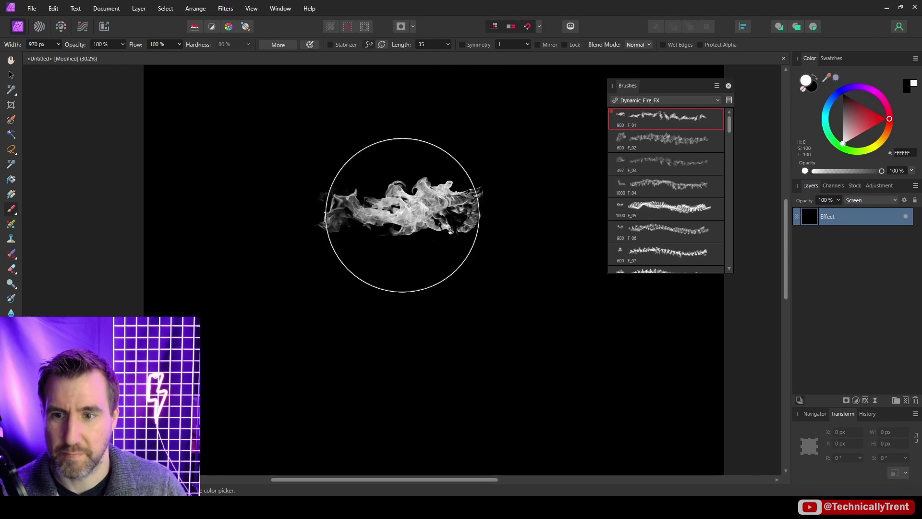
# Paint large white test flames, undo them, and highlight the read-me's gradient map step.
pyautogui.moveTo(402, 215)
pyautogui.mouseDown()
pyautogui.moveTo(420, 224)
pyautogui.moveTo(418, 215)
pyautogui.moveTo(256, 370)
pyautogui.moveTo(380, 376)
pyautogui.mouseUp()
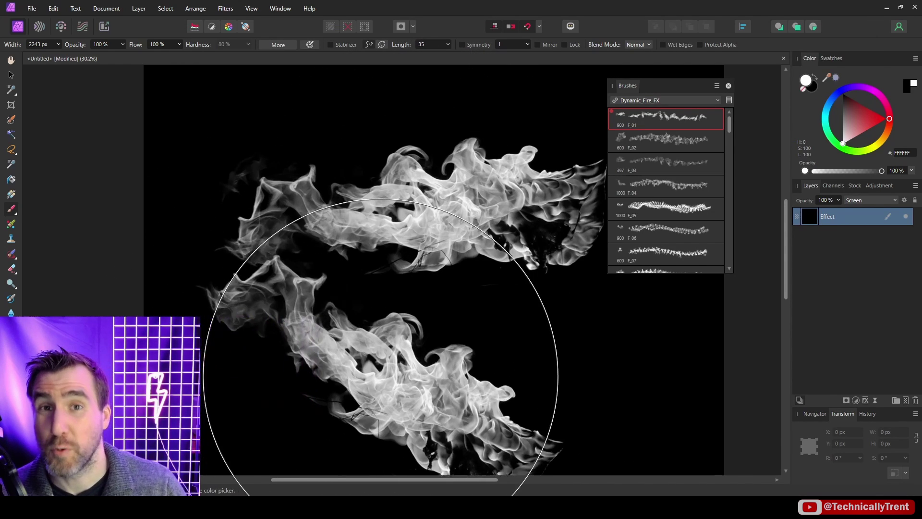
pyautogui.hotkey('ctrl', 'z')
pyautogui.hotkey('ctrl', 'z')
pyautogui.hotkey('ctrl', 'z')
pyautogui.hotkey('alt', 'Tab')
pyautogui.moveTo(116, 162)
pyautogui.mouseDown()
pyautogui.moveTo(731, 165)
pyautogui.moveTo(742, 180)
pyautogui.mouseUp()
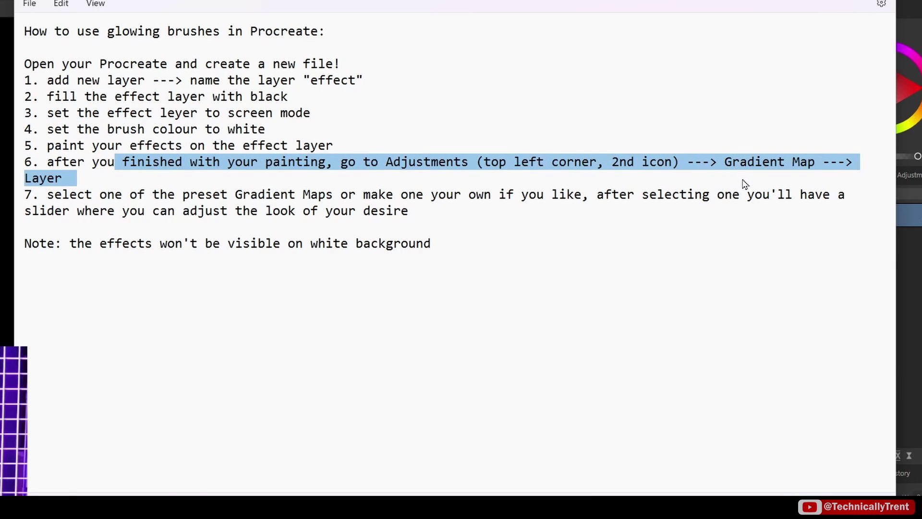
# Open Fire_fx_workflow_sample.psd from the extracted brush set folder in Affinity Photo.
pyautogui.hotkey('alt', 'Tab')
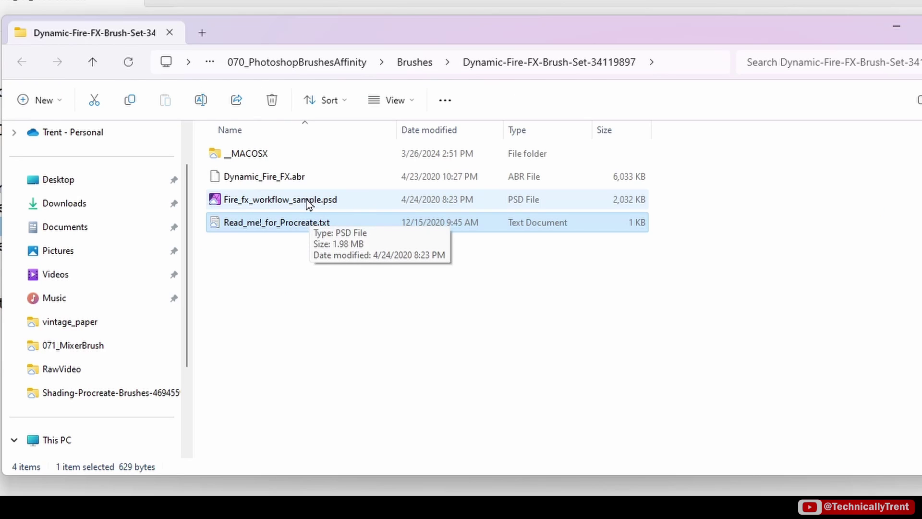
pyautogui.click(311, 206)
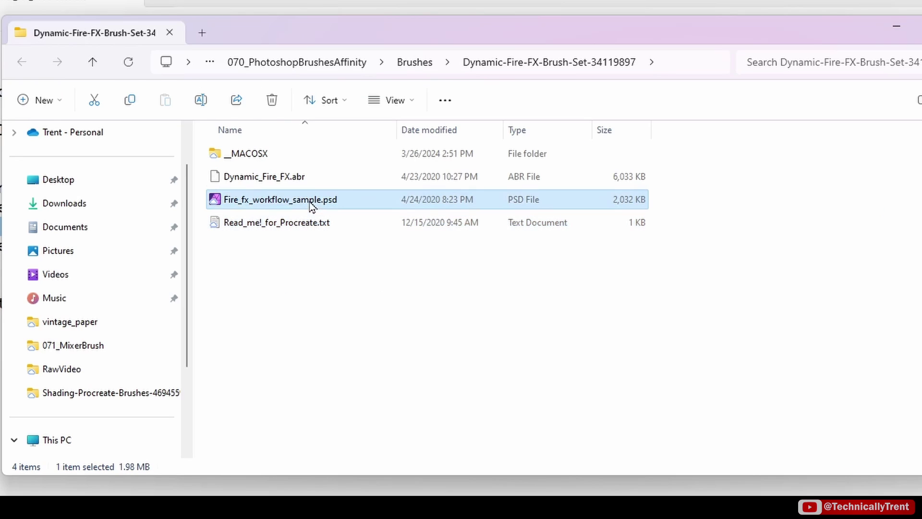
pyautogui.rightClick(259, 207)
pyautogui.click(321, 260)
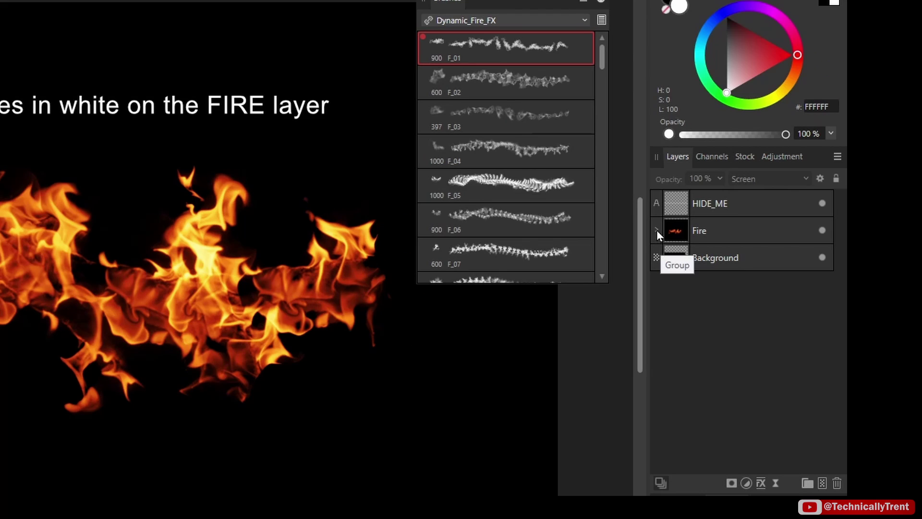
# Open Gradient Map 1 copy 2 inside the Fire and Base groups and start a 'Fire Gradient' preset.
pyautogui.click(796, 233)
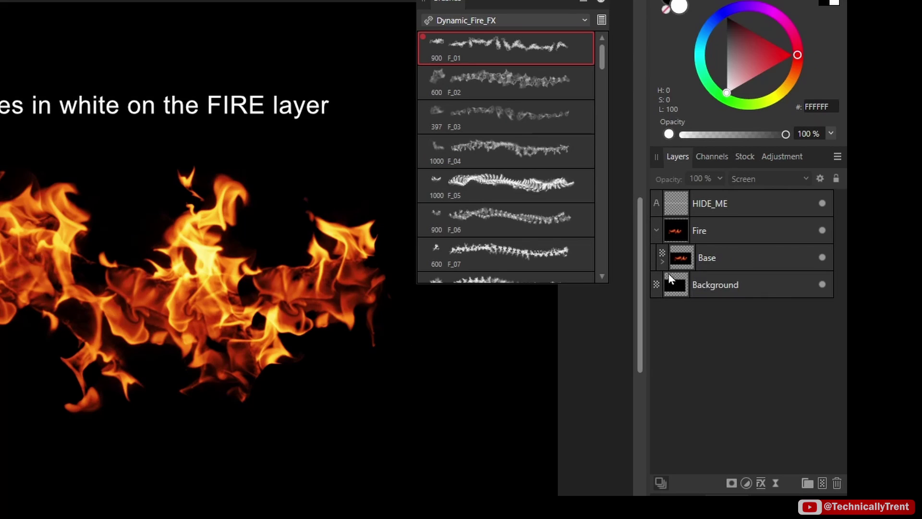
pyautogui.click(662, 261)
pyautogui.click(807, 290)
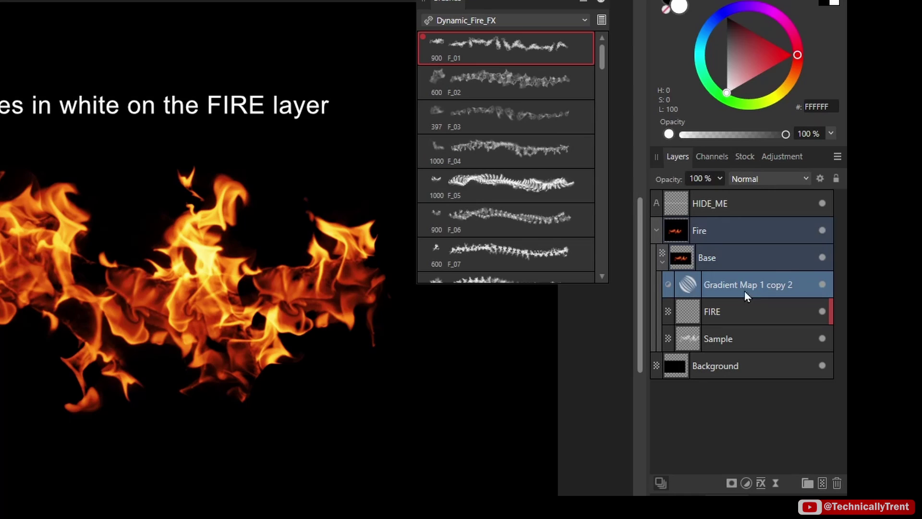
pyautogui.doubleClick(689, 289)
pyautogui.moveTo(513, 413); pyautogui.dragTo(271, 62)
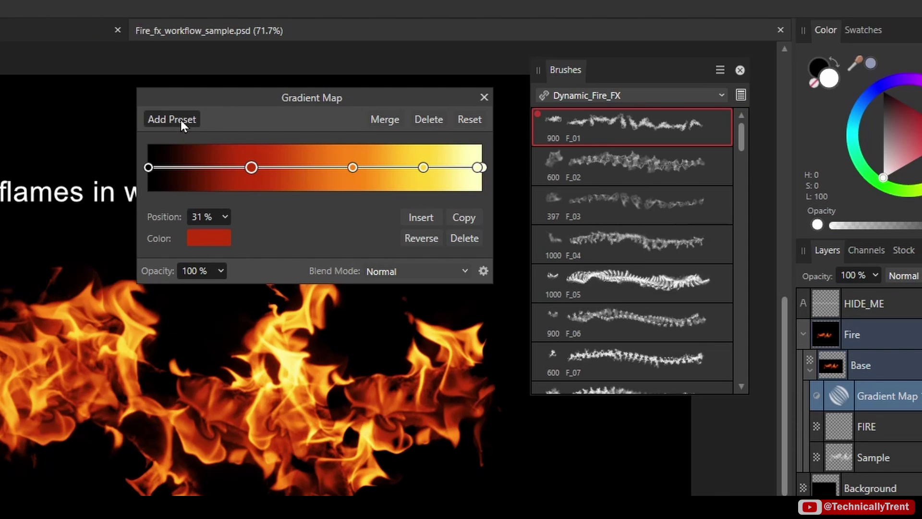
pyautogui.click(180, 120)
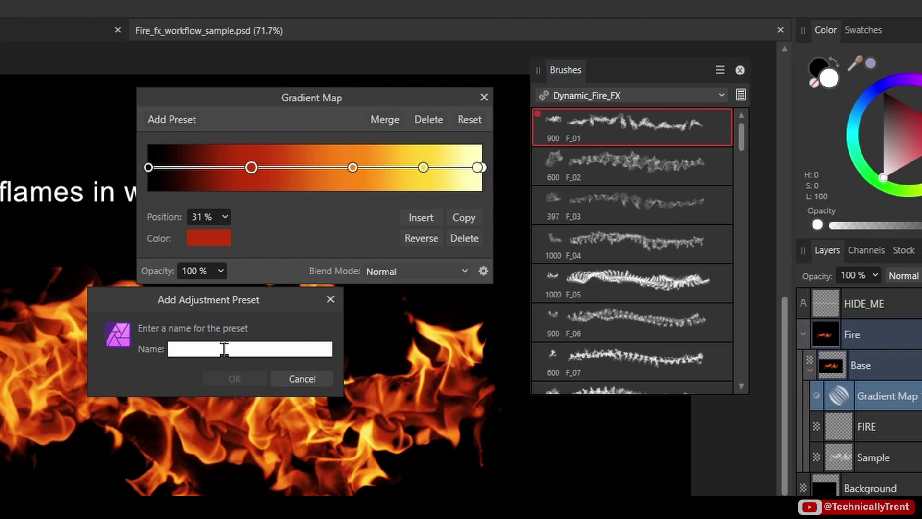
pyautogui.write('Fire Gradient')
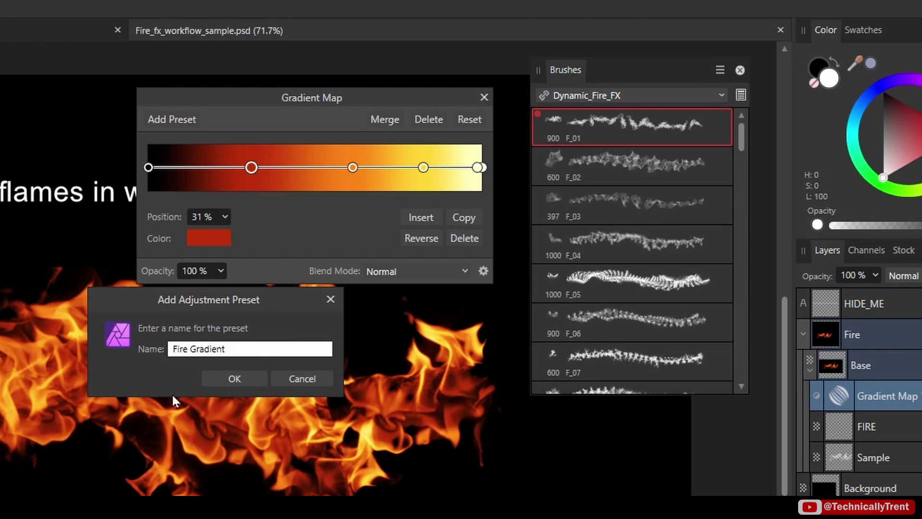
# Save the Fire Gradient preset and apply it as a Gradient Map adjustment to the painting.
pyautogui.click(224, 376)
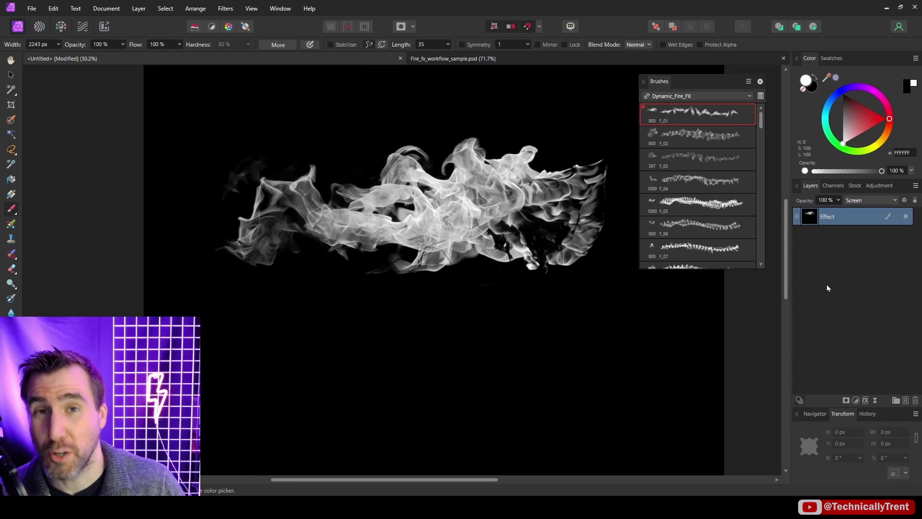
pyautogui.click(883, 186)
pyautogui.click(280, 9)
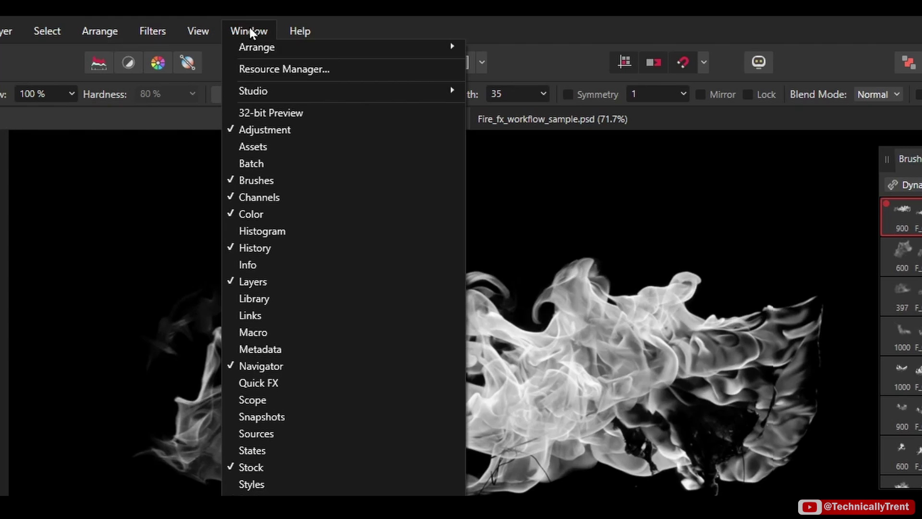
pyautogui.press('Escape')
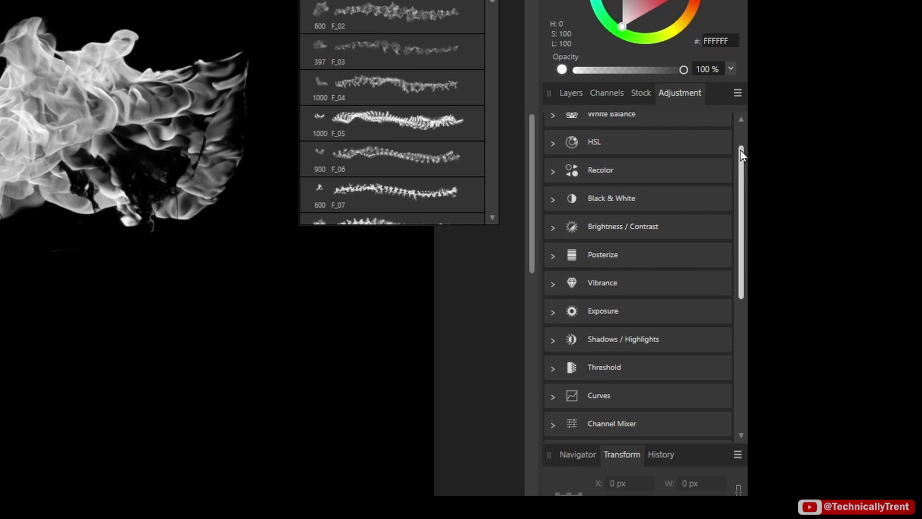
pyautogui.moveTo(743, 158); pyautogui.dragTo(743, 245)
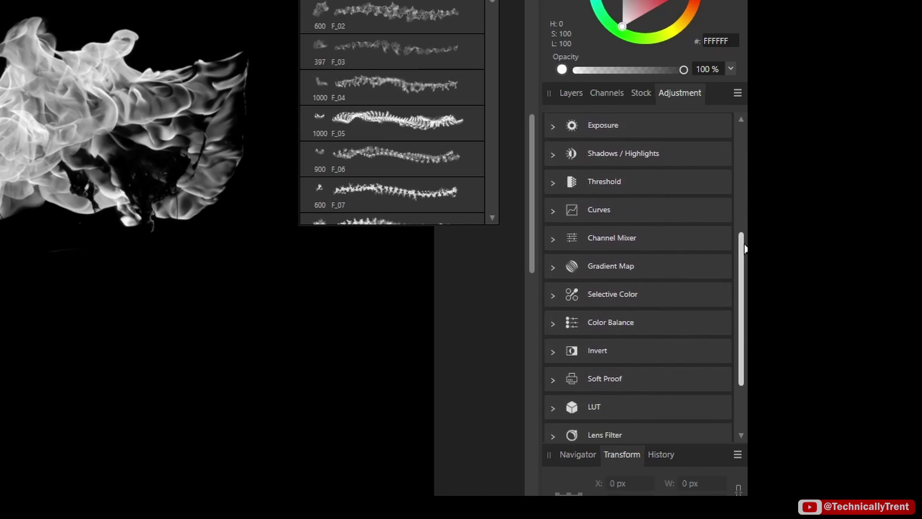
pyautogui.click(552, 266)
pyautogui.scroll(-3, 625, 288)
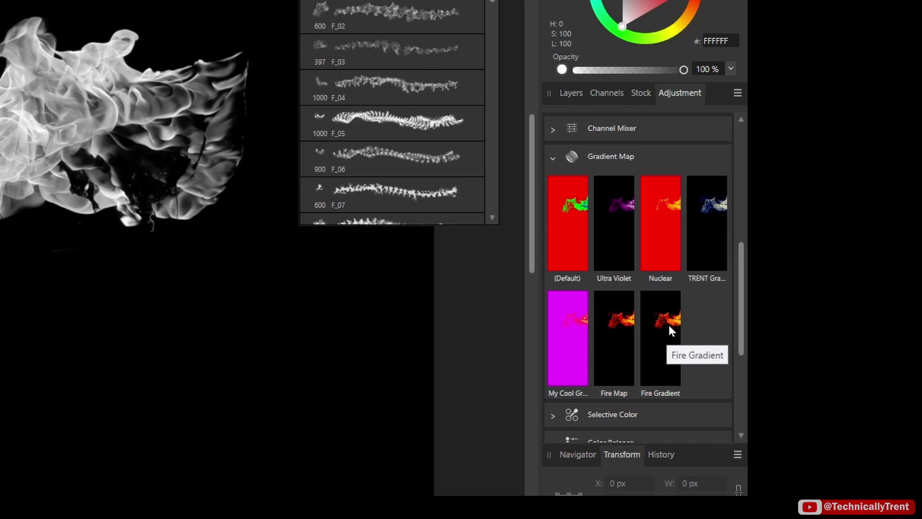
pyautogui.click(671, 330)
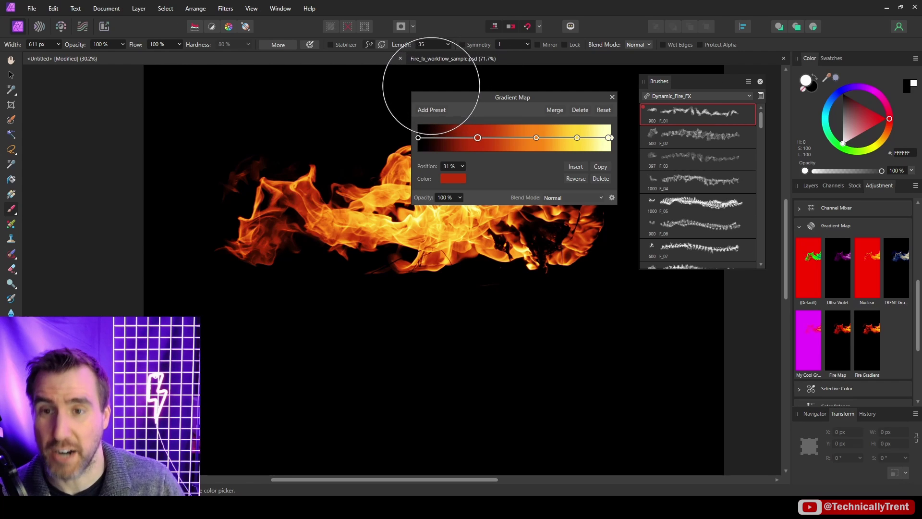
pyautogui.click(611, 97)
# Toggle the gradient map to compare, then set the Effect layer to Screen blending.
pyautogui.click(811, 185)
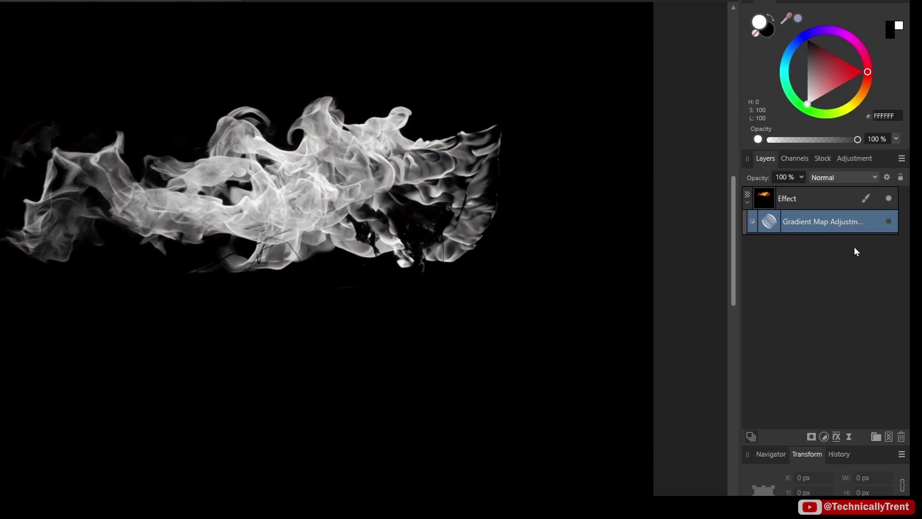
pyautogui.click(888, 222)
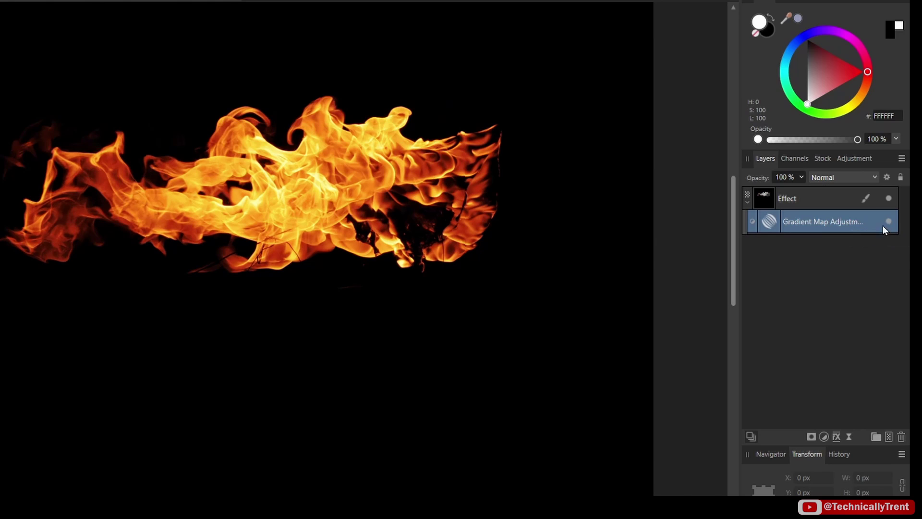
pyautogui.doubleClick(780, 226)
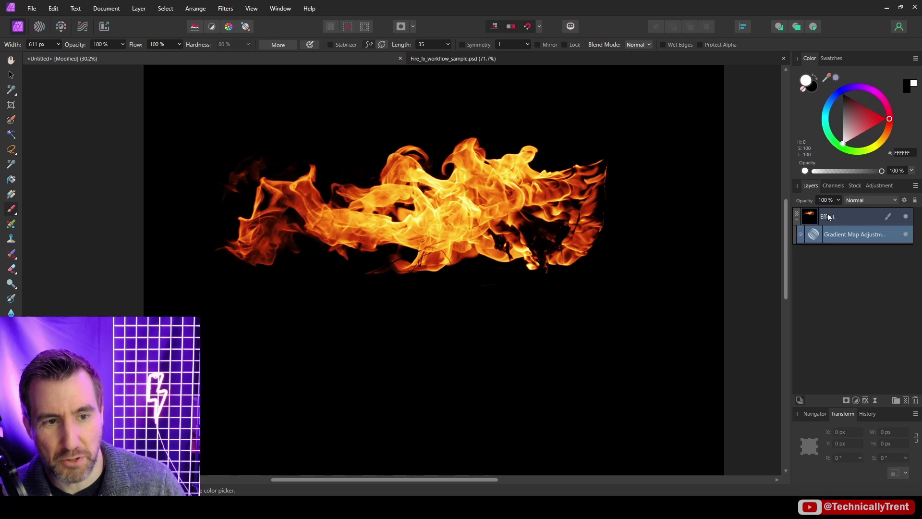
pyautogui.click(828, 217)
pyautogui.scroll(-7, 868, 200)
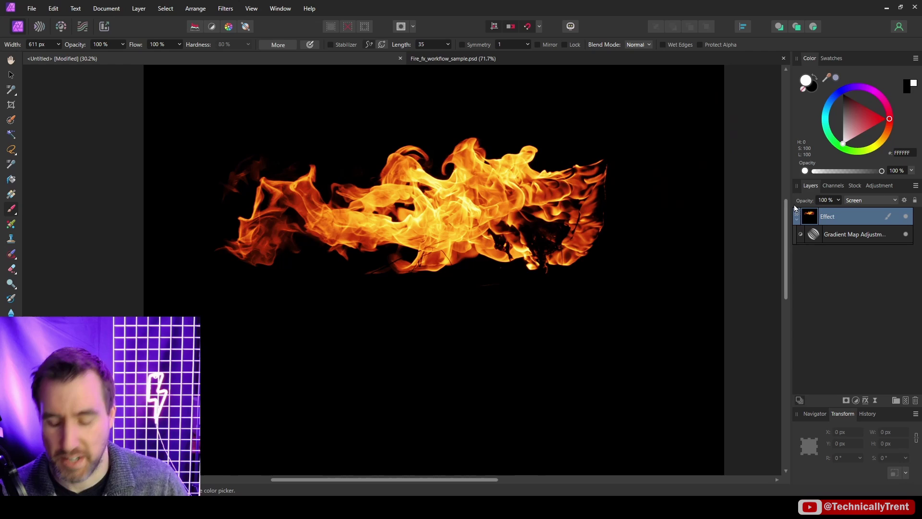
# Paste the house photo, enlarge it to fill the canvas, and move it below the fire layers.
pyautogui.hotkey('ctrl', 'v')
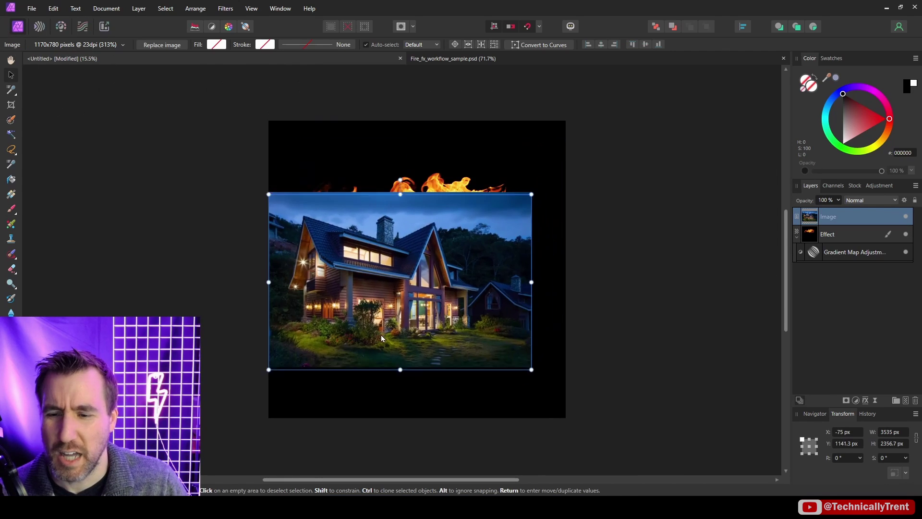
pyautogui.moveTo(381, 335); pyautogui.dragTo(362, 397)
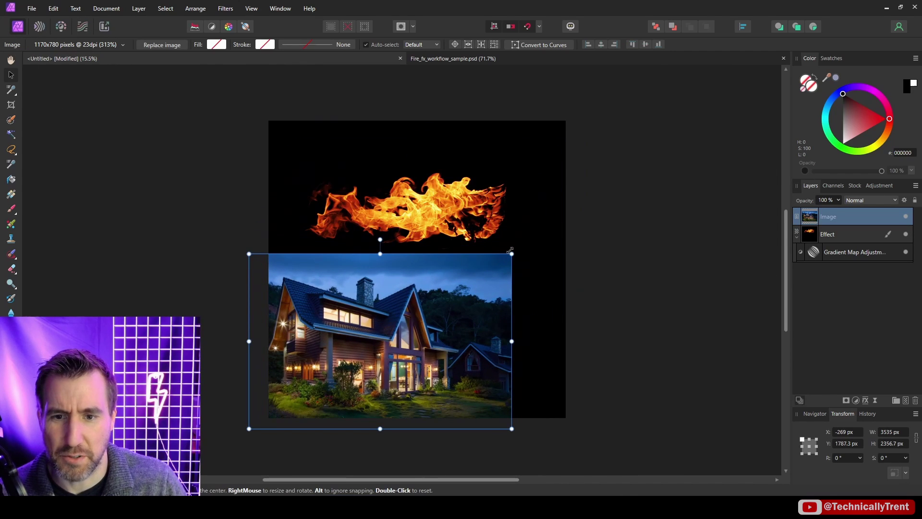
pyautogui.moveTo(511, 250); pyautogui.dragTo(668, 107)
pyautogui.moveTo(797, 218); pyautogui.dragTo(795, 268)
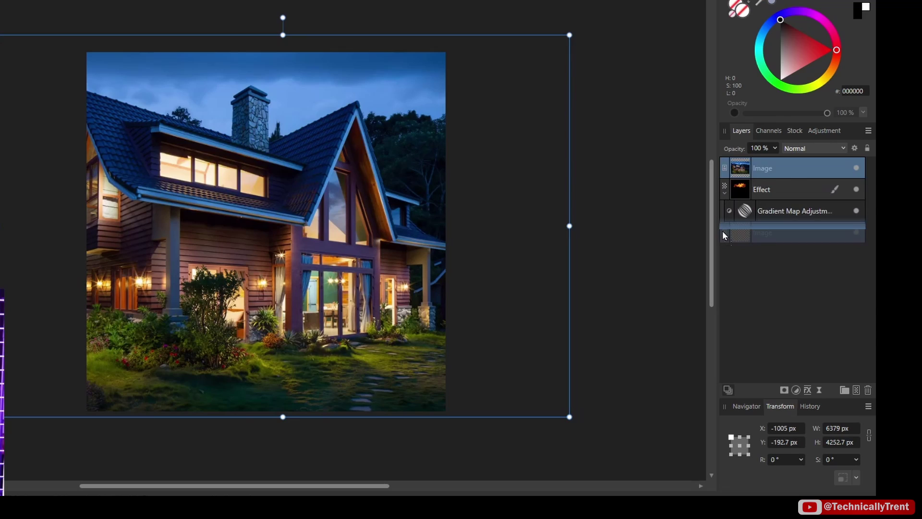
pyautogui.moveTo(723, 230); pyautogui.dragTo(722, 230)
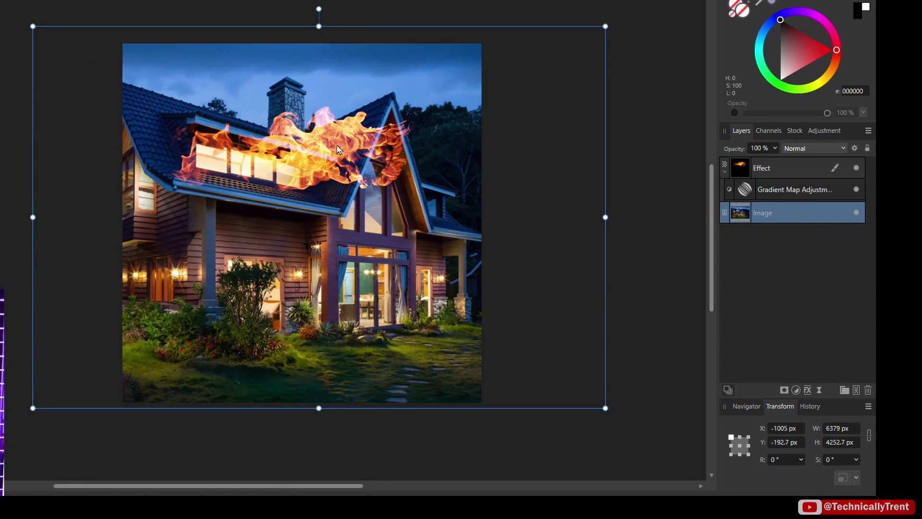
pyautogui.keyDown('alt'); pyautogui.click(799, 173); pyautogui.keyUp('alt')
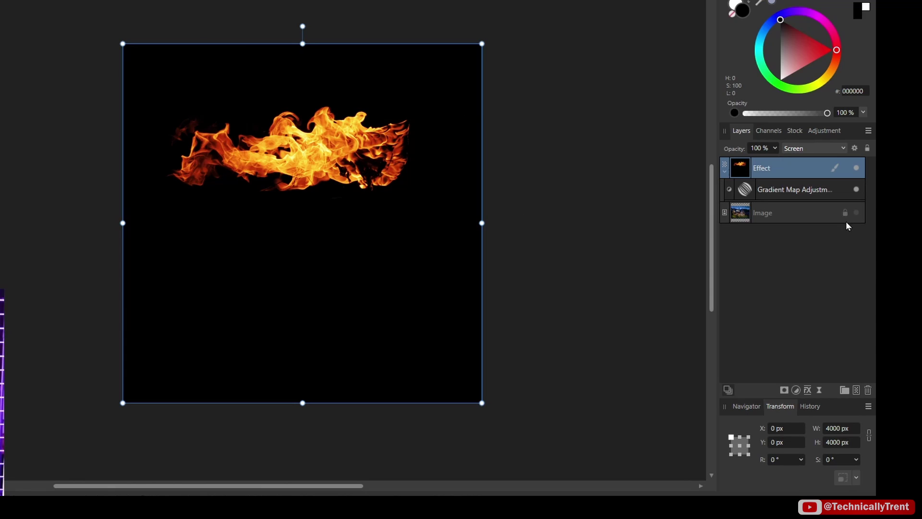
pyautogui.click(856, 212)
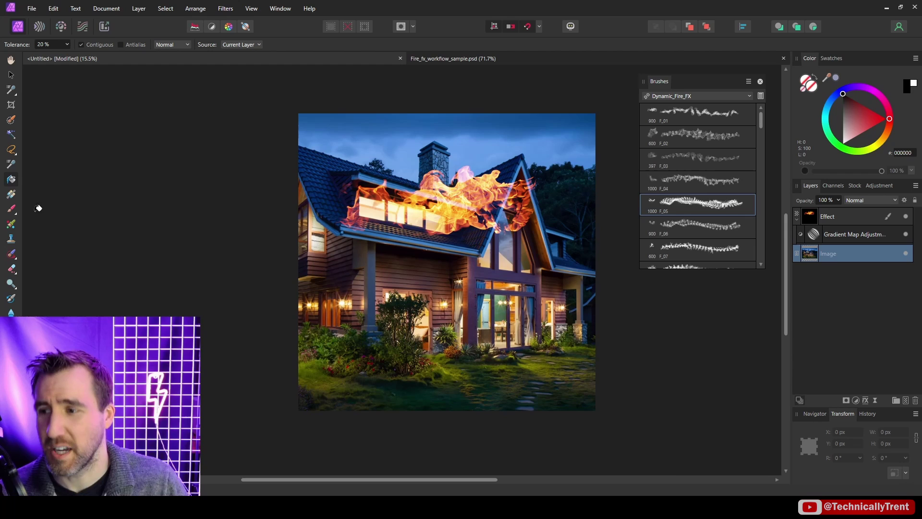
# Paint out the old roof fire in black with the Basic 16 px round brush.
pyautogui.click(12, 210)
pyautogui.click(696, 96)
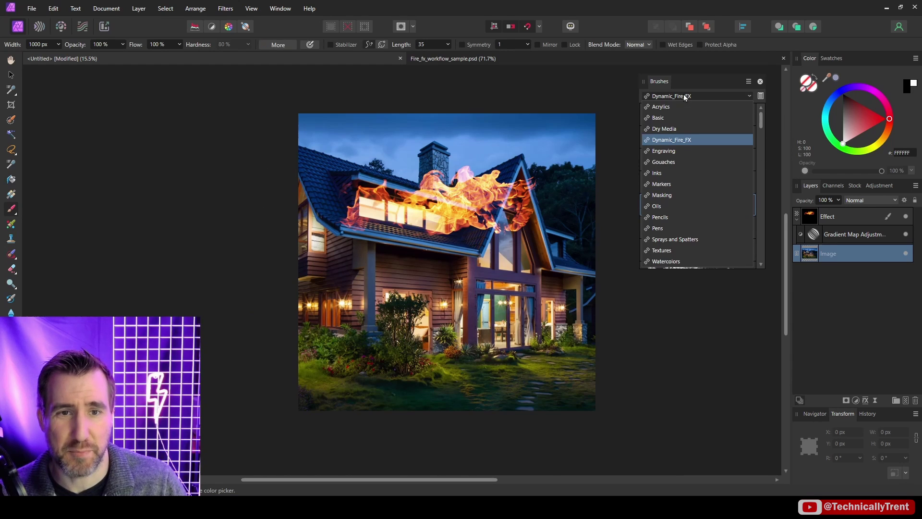
pyautogui.click(667, 117)
pyautogui.click(704, 202)
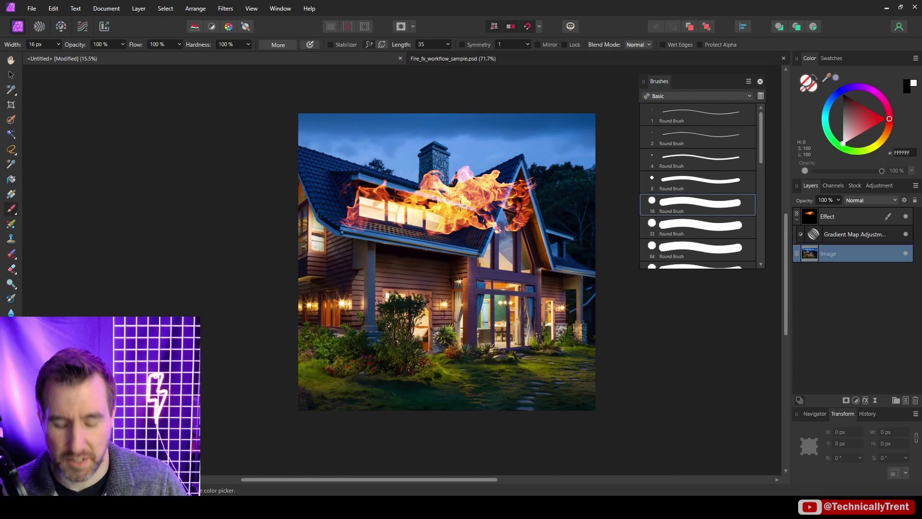
pyautogui.press('d')
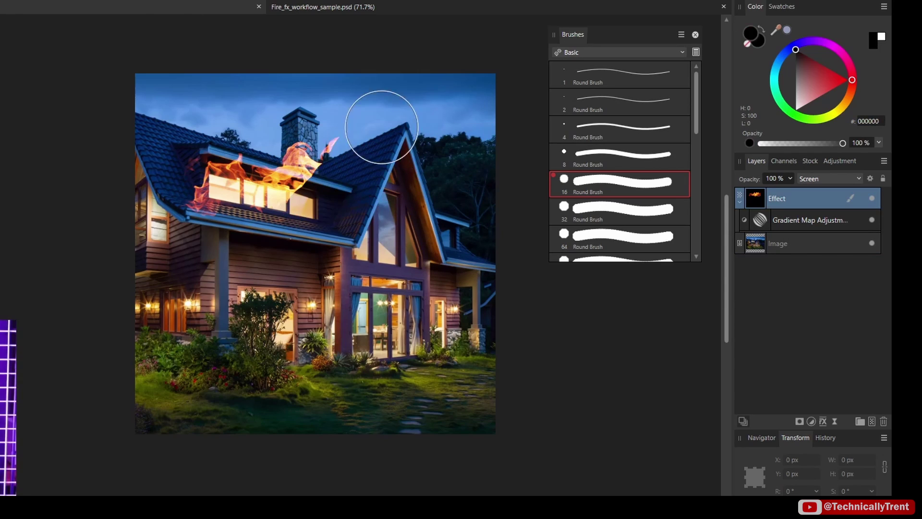
pyautogui.moveTo(382, 127)
pyautogui.mouseDown()
pyautogui.moveTo(253, 202)
pyautogui.moveTo(227, 202)
pyautogui.moveTo(194, 180)
pyautogui.moveTo(134, 196)
pyautogui.mouseUp()
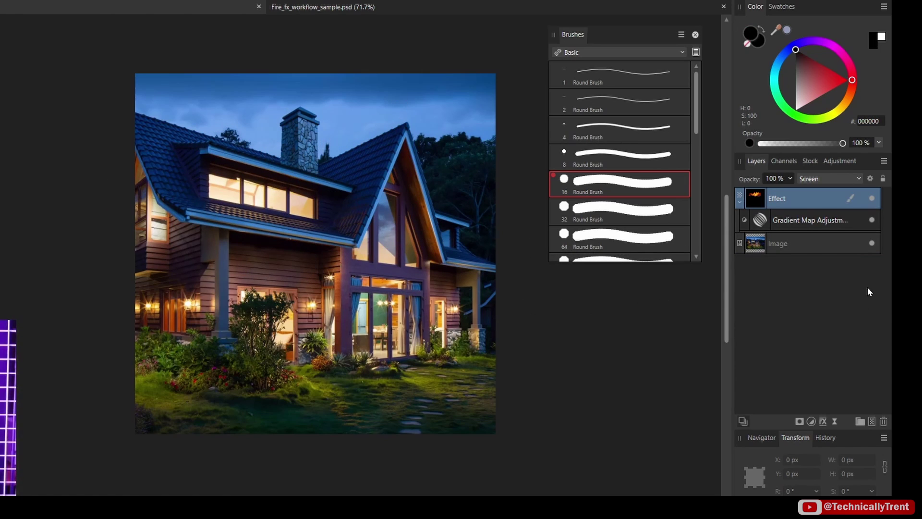
pyautogui.click(871, 243)
pyautogui.click(872, 243)
# Paint white Dynamic_Fire_FX F_02 flames along the roof, upper windows and lower-right corner.
pyautogui.click(588, 53)
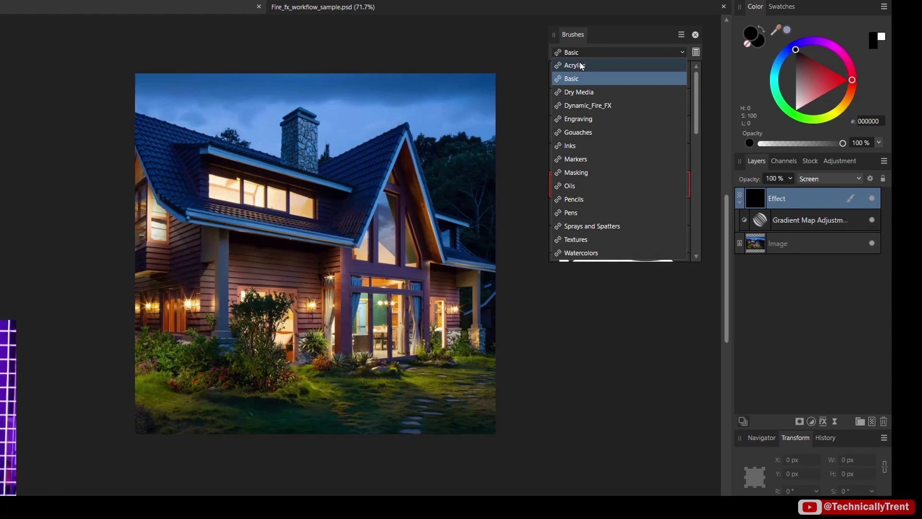
pyautogui.click(584, 102)
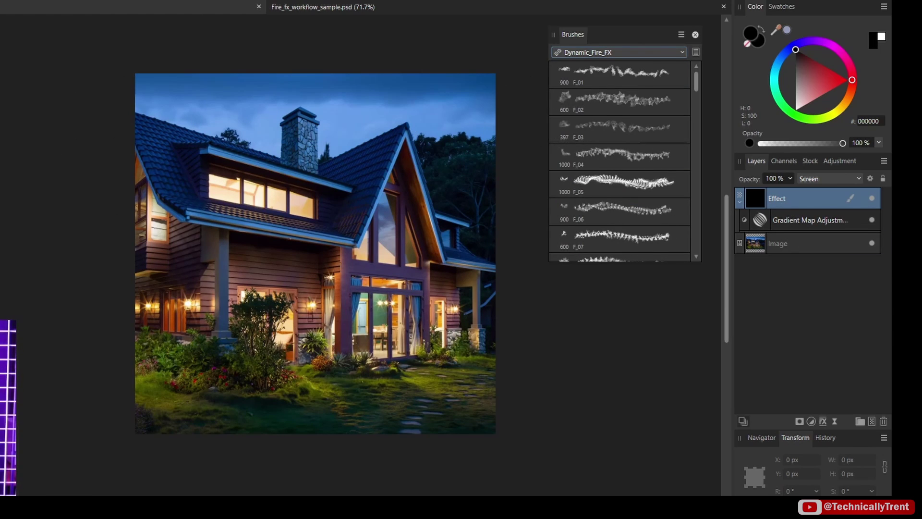
pyautogui.click(604, 112)
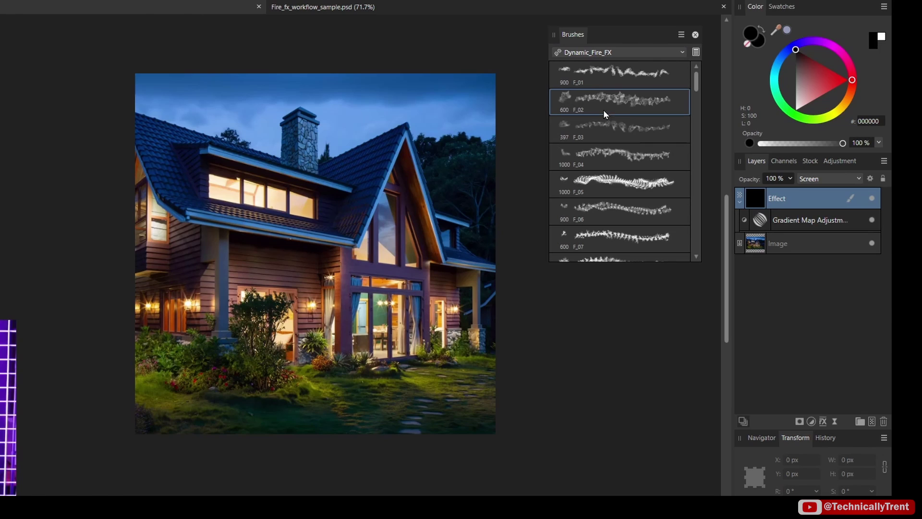
pyautogui.moveTo(799, 72); pyautogui.dragTo(795, 110)
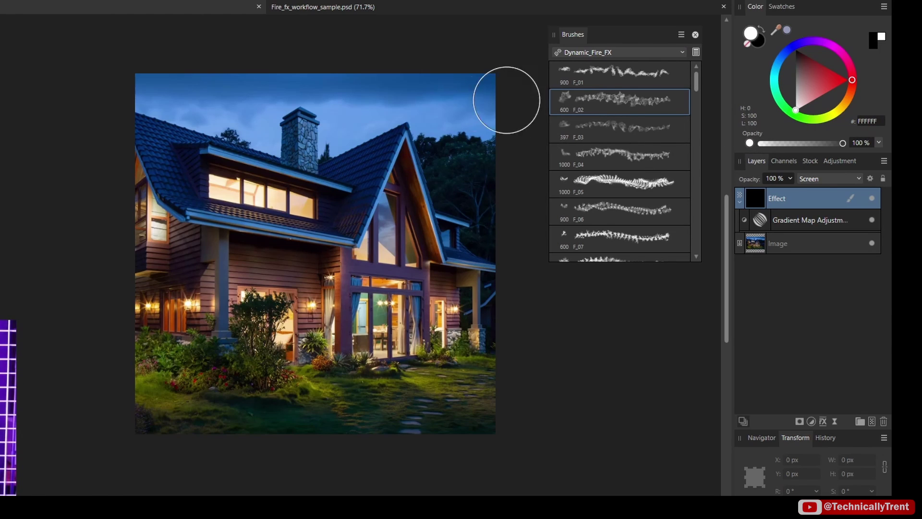
pyautogui.moveTo(212, 222); pyautogui.dragTo(224, 212)
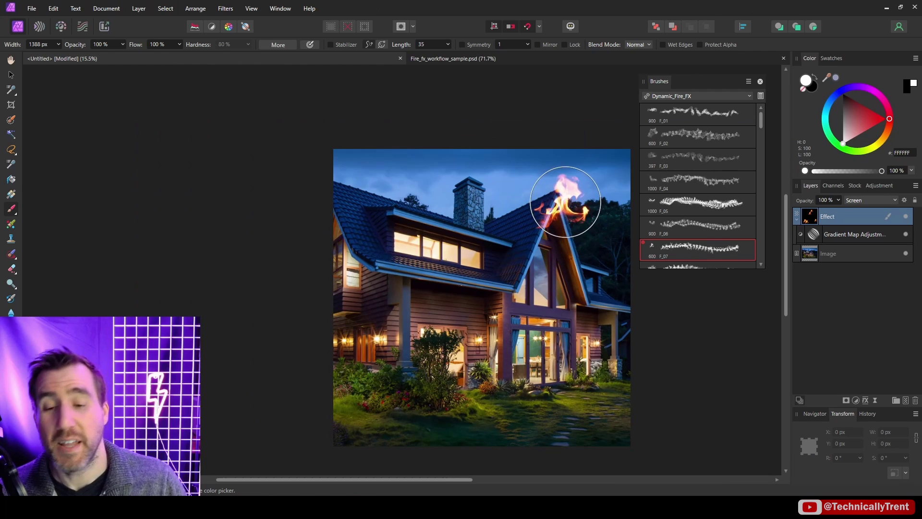
pyautogui.moveTo(392, 113)
pyautogui.mouseDown()
pyautogui.moveTo(300, 126)
pyautogui.moveTo(354, 132)
pyautogui.mouseUp()
pyautogui.moveTo(576, 384); pyautogui.dragTo(597, 380)
pyautogui.moveTo(348, 207)
pyautogui.mouseDown()
pyautogui.moveTo(361, 196)
pyautogui.moveTo(394, 225)
pyautogui.moveTo(381, 206)
pyautogui.moveTo(391, 185)
pyautogui.moveTo(432, 181)
pyautogui.mouseUp()
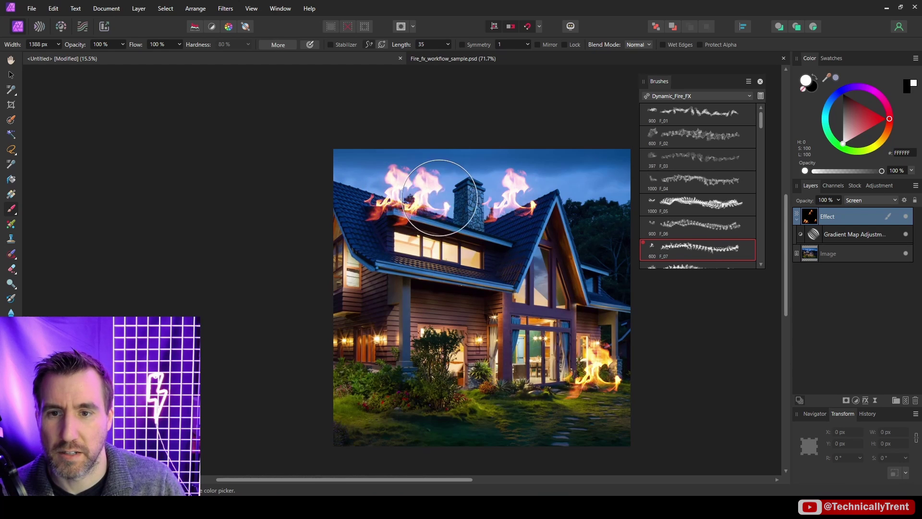